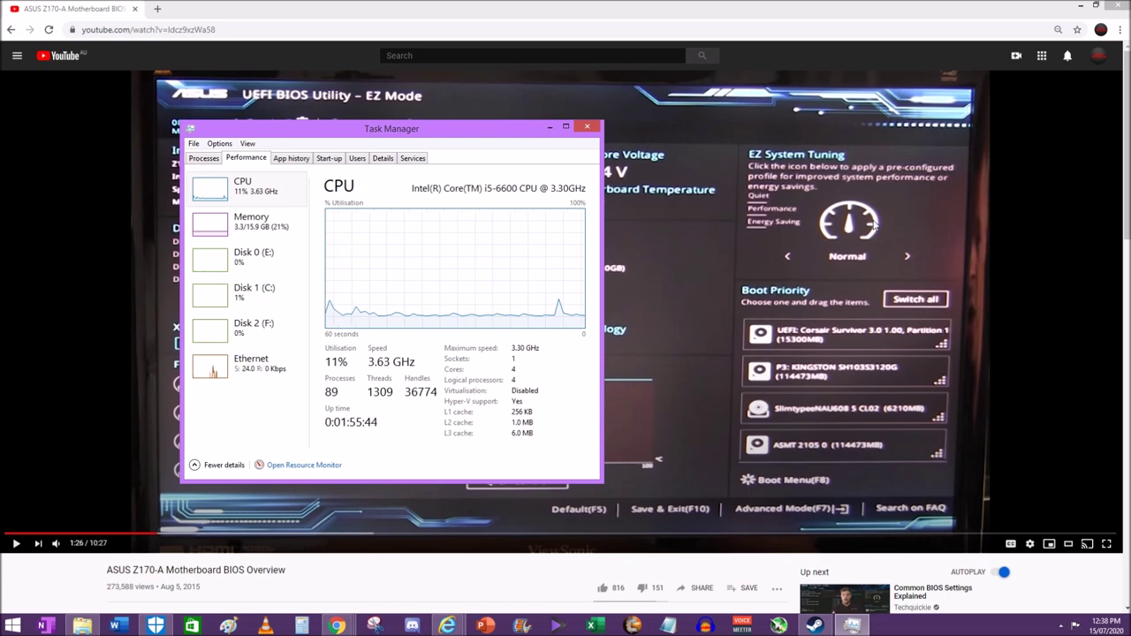
Step: Minimize Task Manager, the ASUS Z170-A BIOS video window and the UserBenchmark results window
click(550, 127)
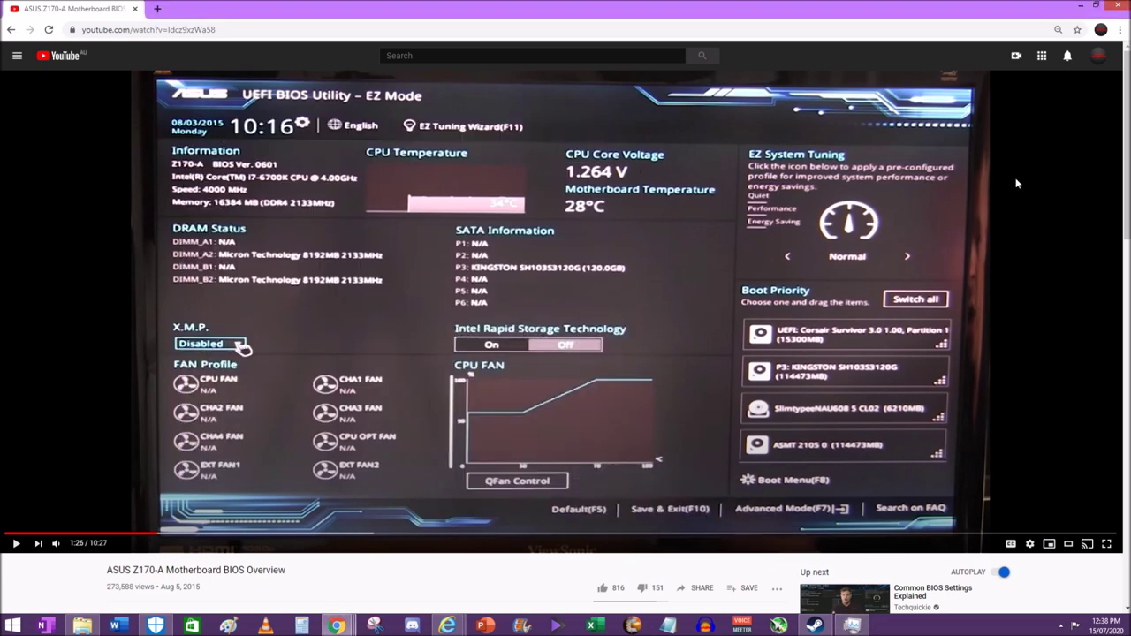
click(1080, 6)
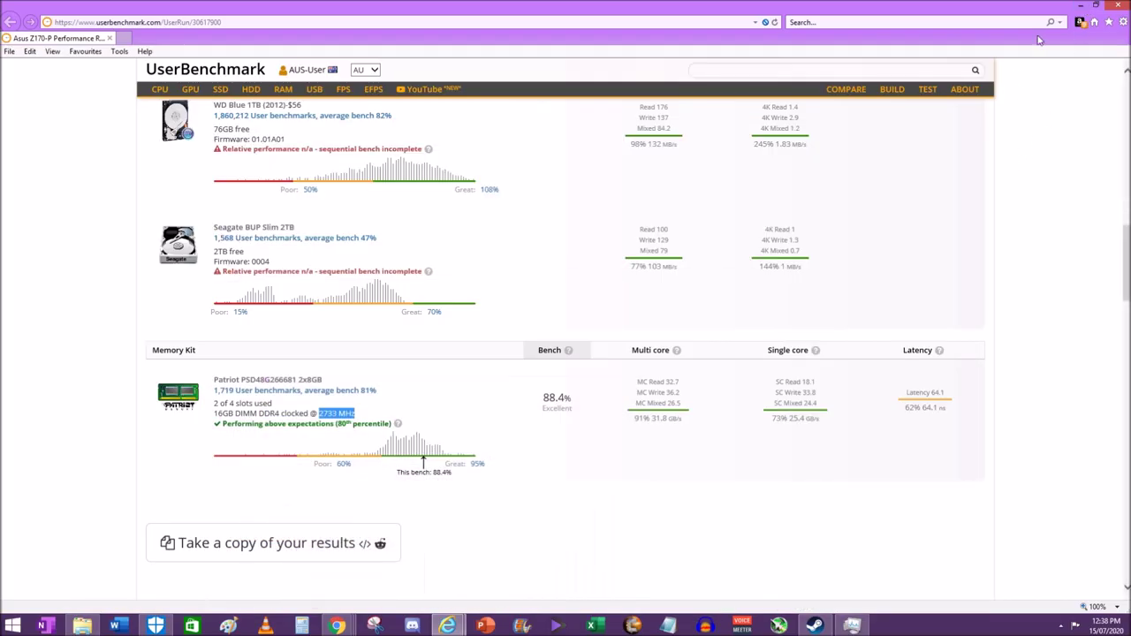
click(1080, 6)
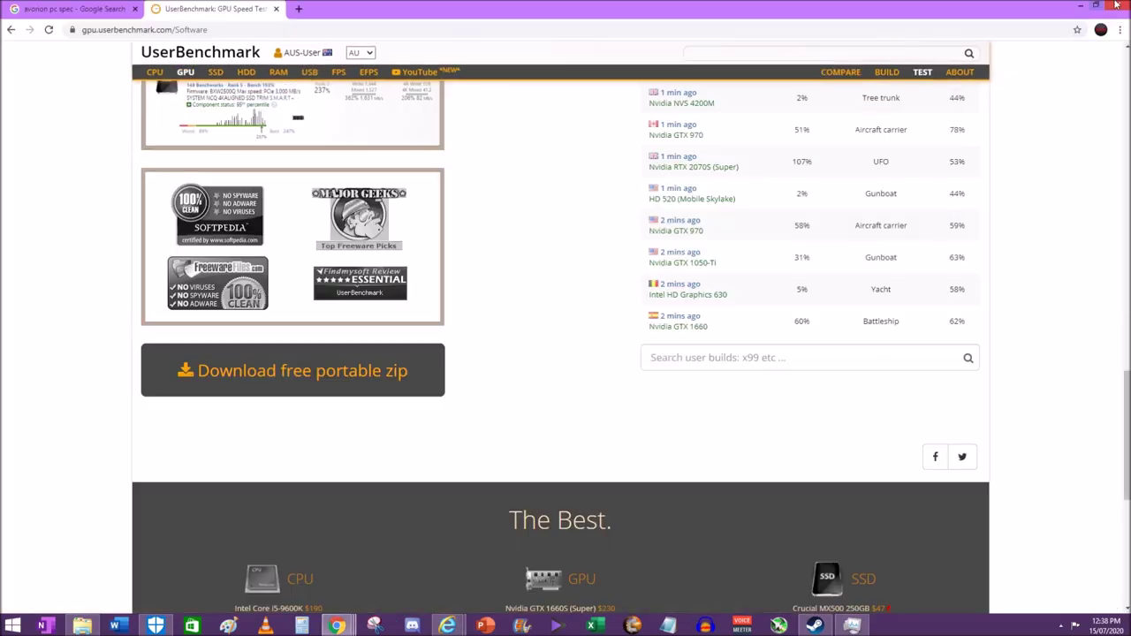
Step: Close the UserBenchmark GPU test page and highlight the memory and graphics requirements in the Avorion search result
click(274, 9)
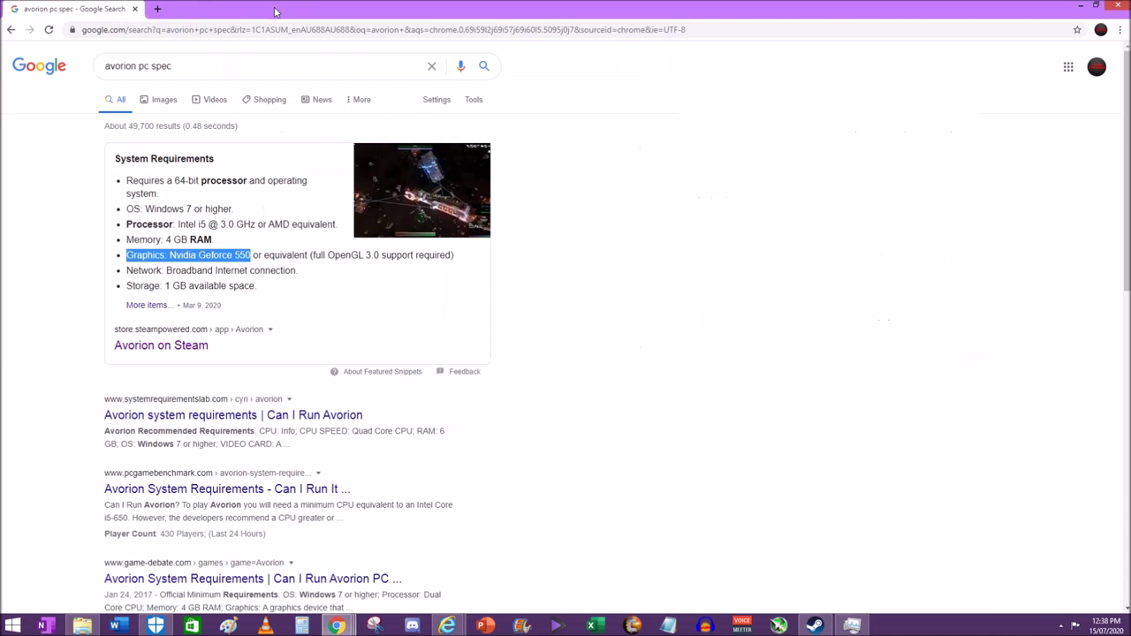
drag(215, 240, 152, 240)
drag(262, 255, 126, 257)
Step: Minimize the remaining windows, launch MSI Afterburner from the desktop and position its window over the wallpaper
click(1080, 6)
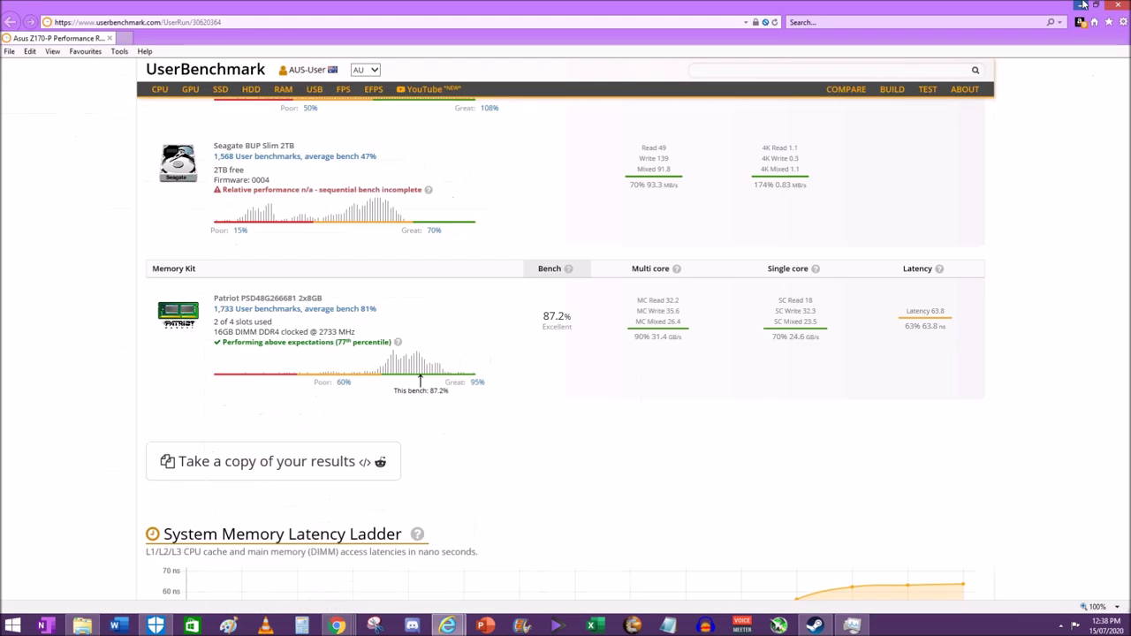
click(1083, 6)
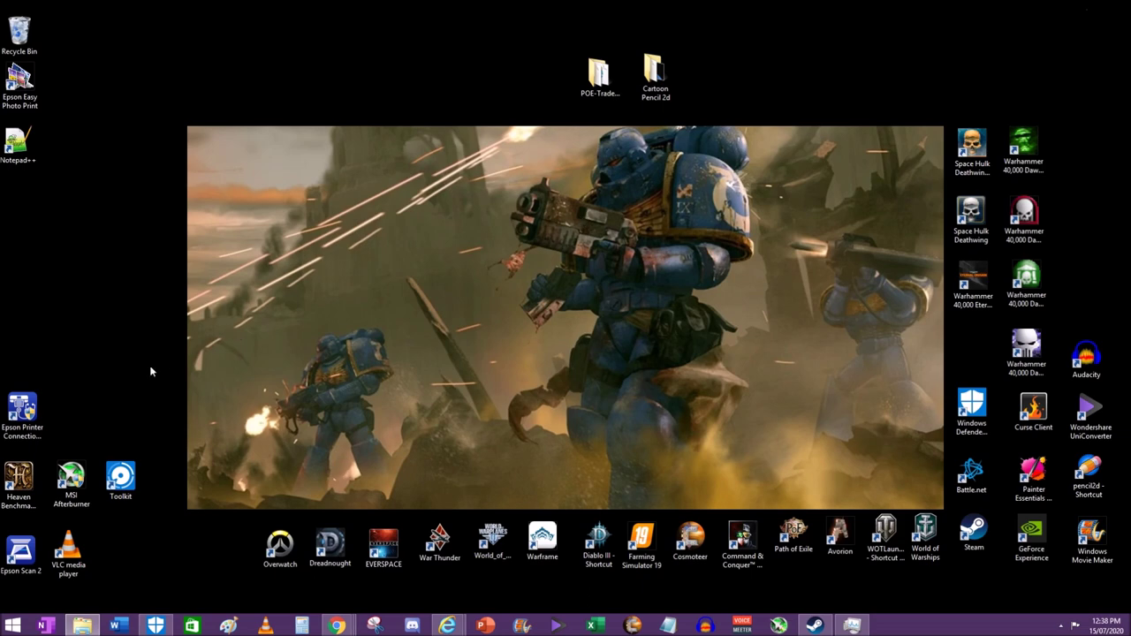
double_click(71, 477)
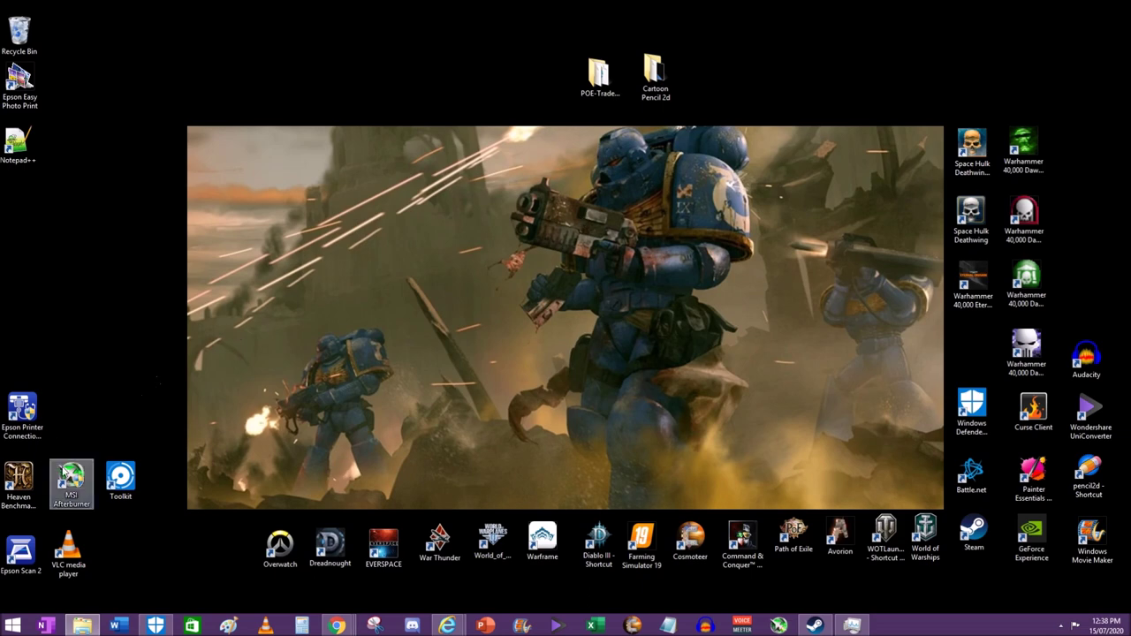
drag(870, 240, 689, 208)
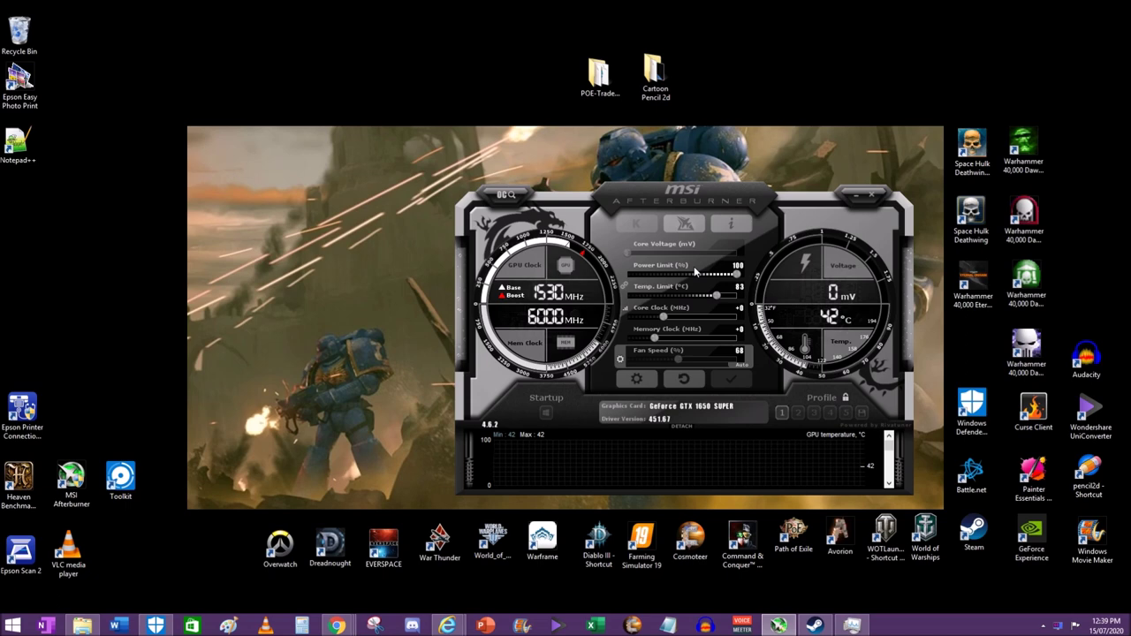
drag(695, 197, 715, 206)
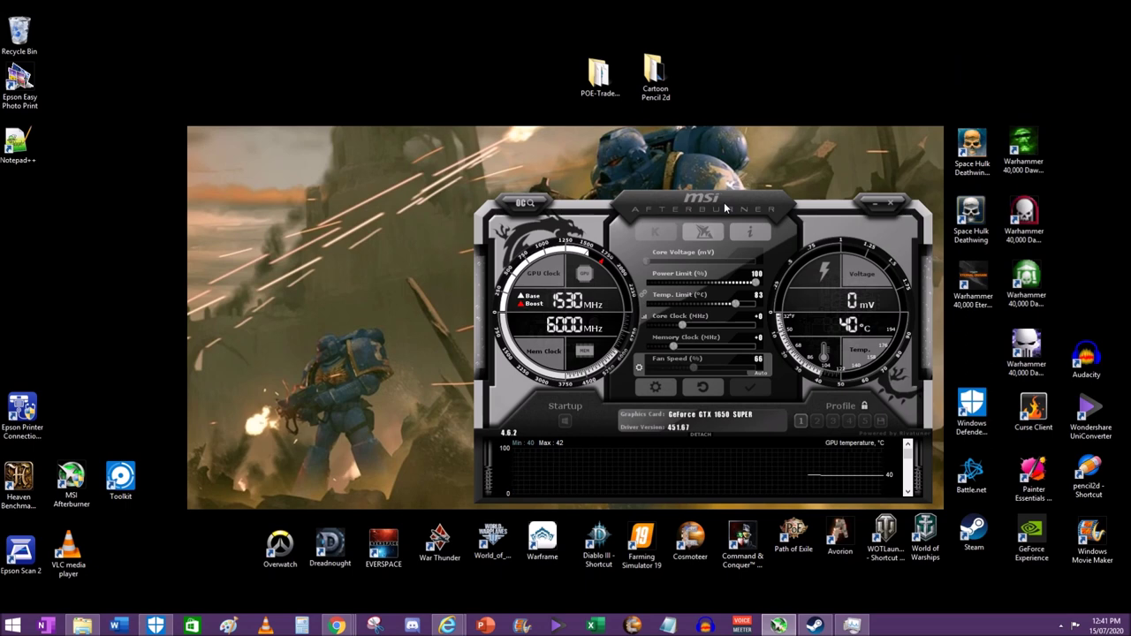
drag(725, 207, 730, 211)
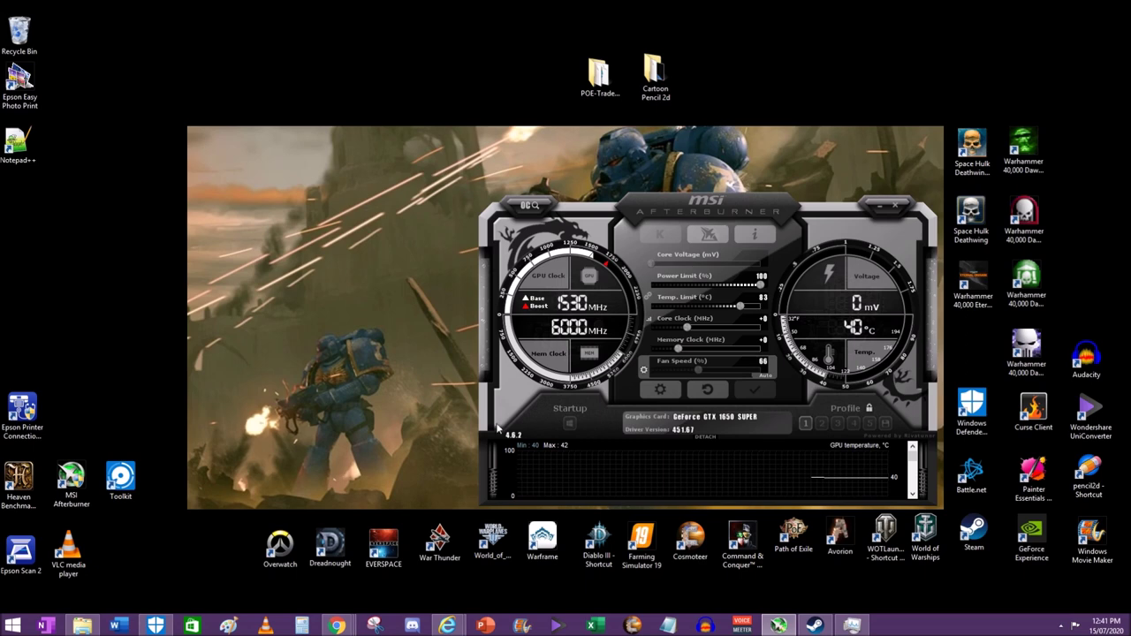
Step: Switch to the Chrome window with the Avorion search and search Google for "msi afterburner download"
mouse_move(337, 626)
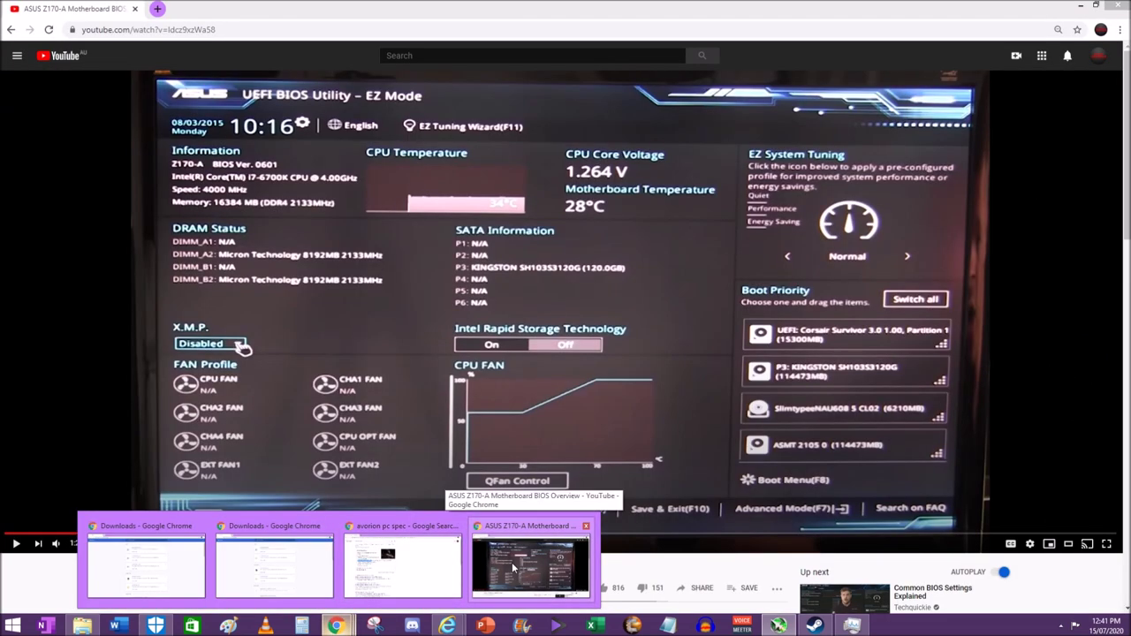
click(512, 562)
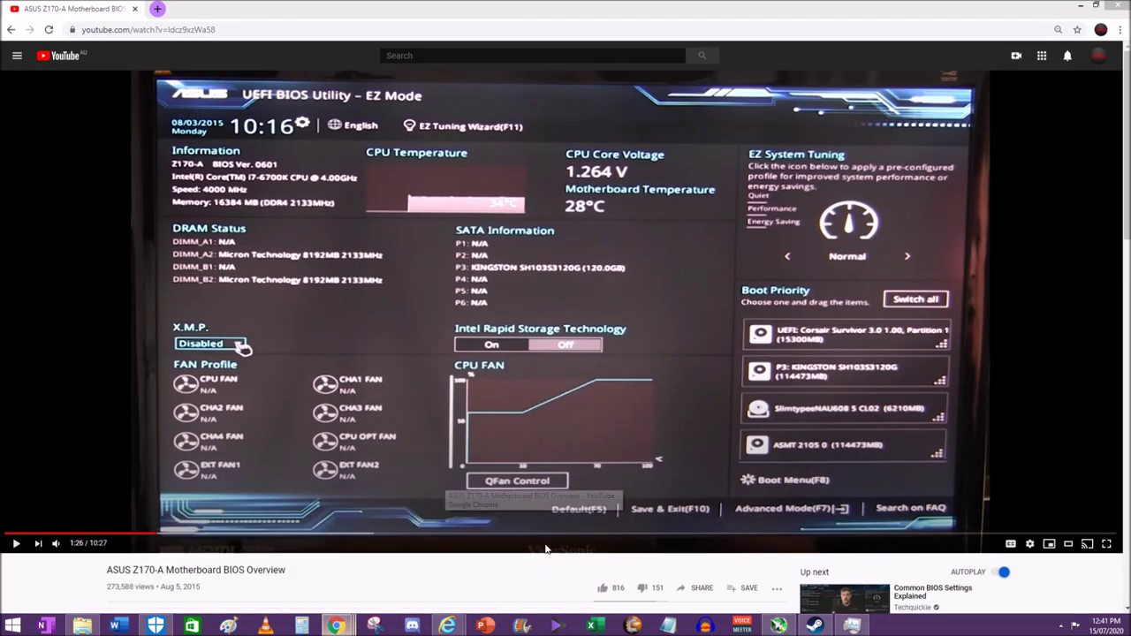
mouse_move(337, 626)
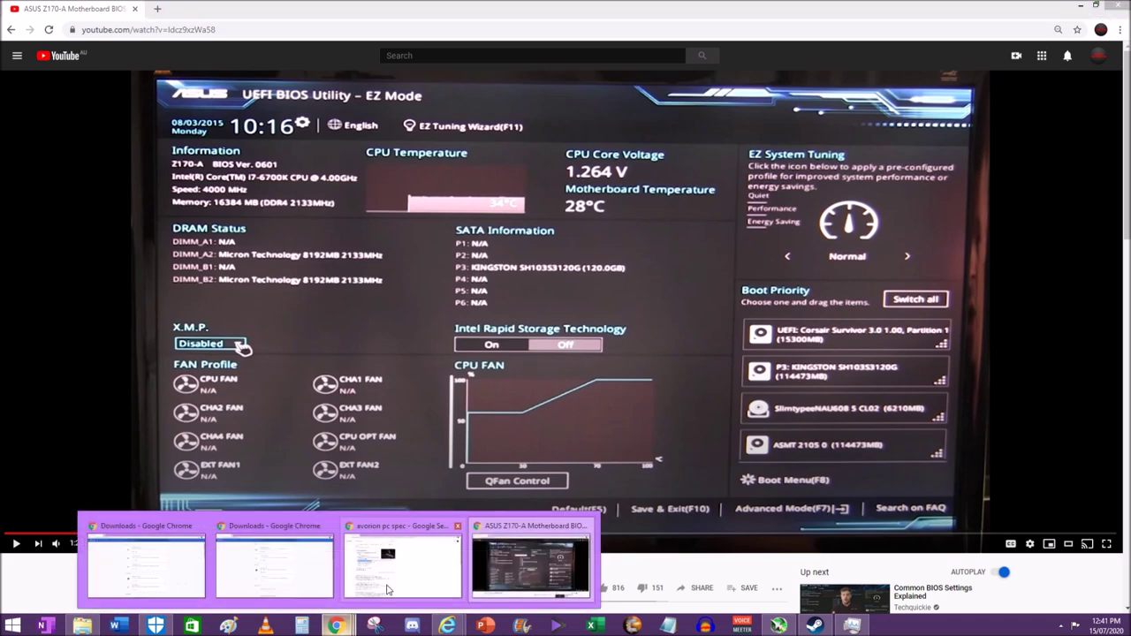
click(386, 540)
triple_click(168, 67)
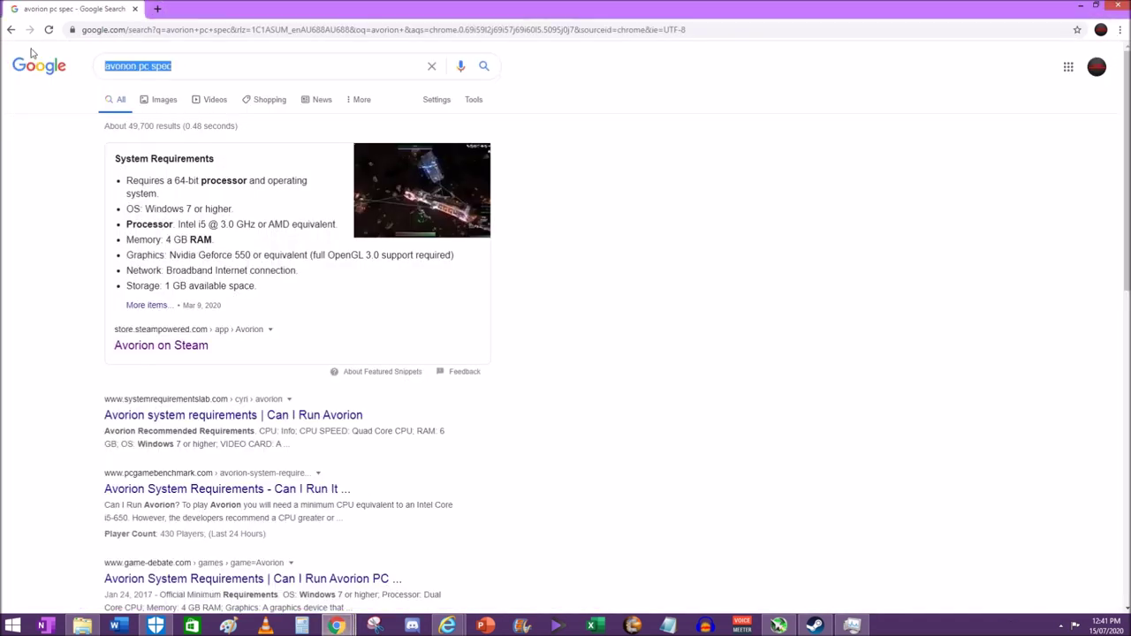
text(msi)
key(Down)
key(Return)
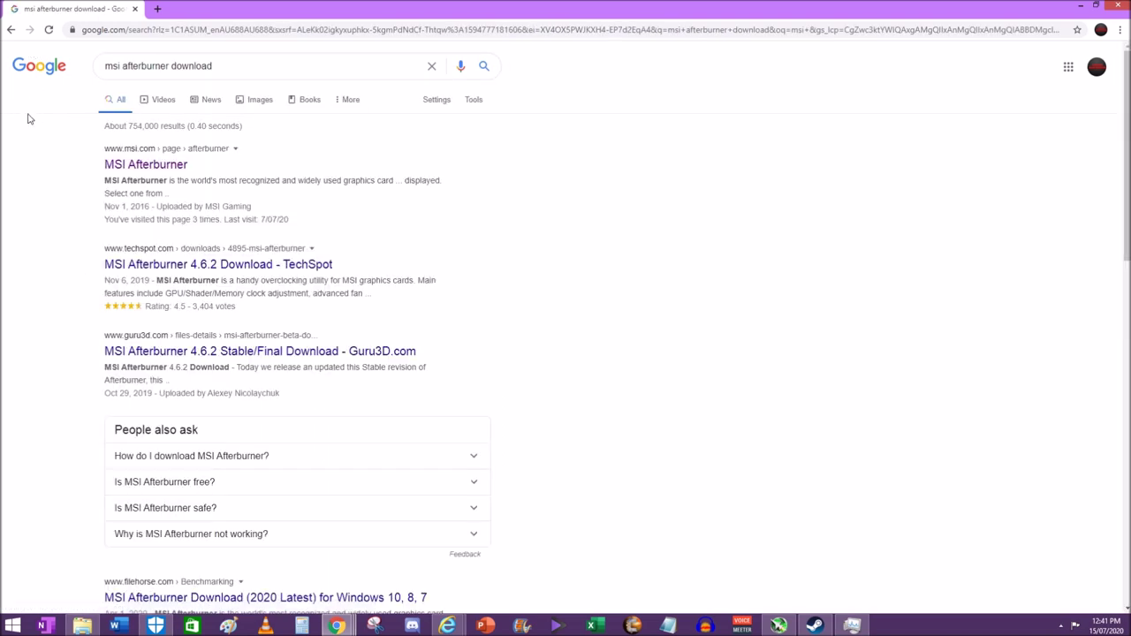
Step: Open MSI's official Afterburner page and look through its feature sections, returning to the page header
click(133, 165)
scroll(439, 302, down, 1)
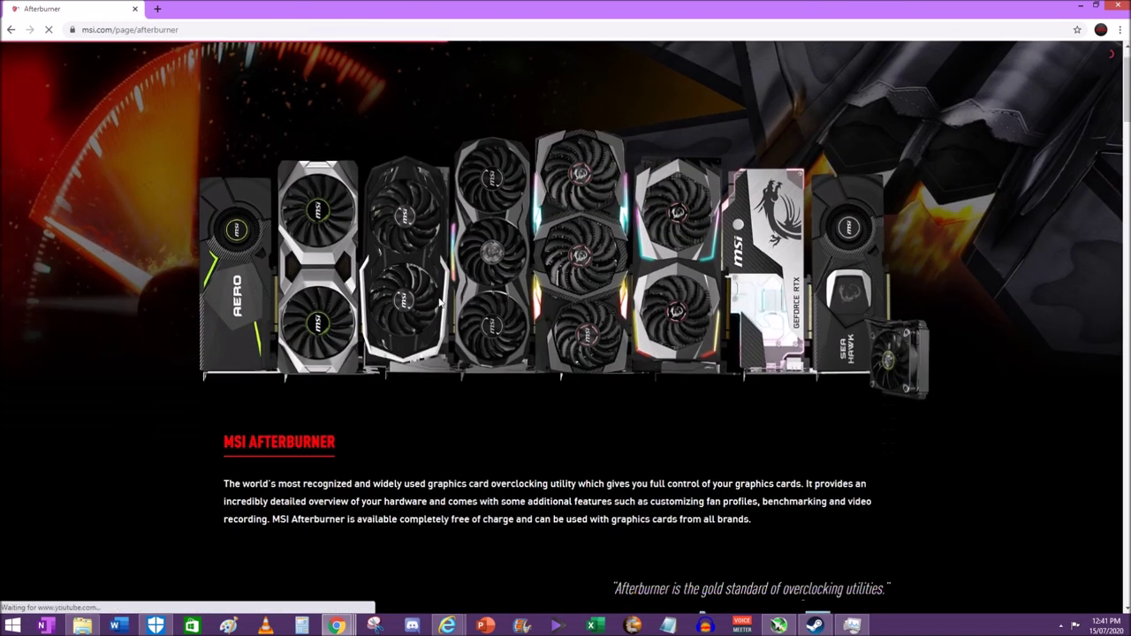
scroll(442, 301, down, 9)
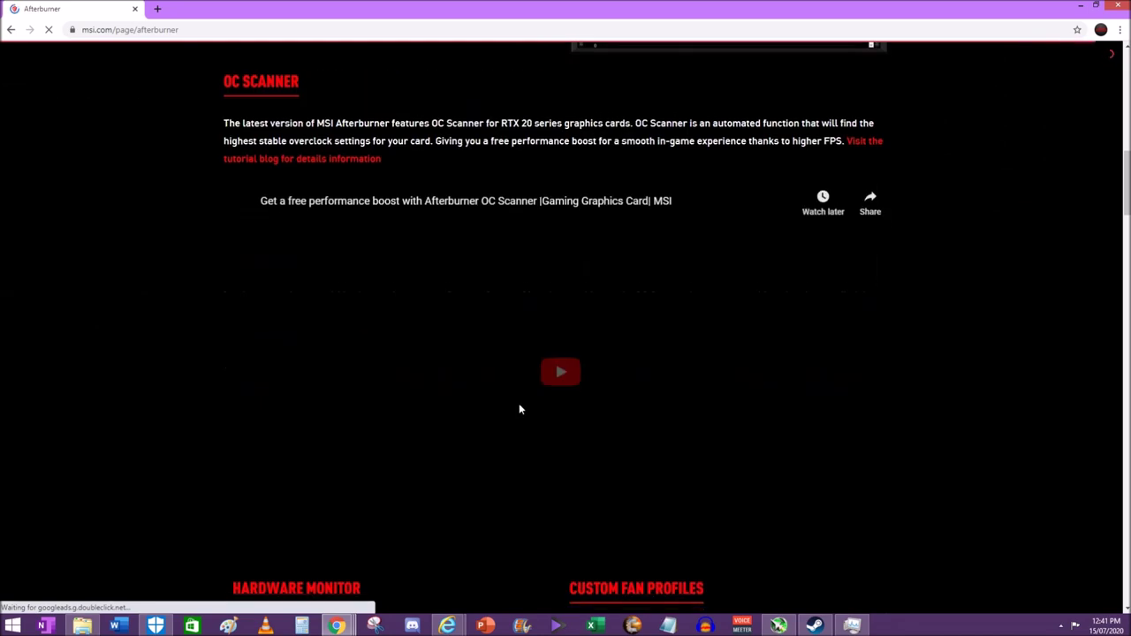
scroll(519, 409, down, 7)
scroll(520, 403, down, 1)
scroll(519, 404, up, 5)
scroll(525, 403, up, 10)
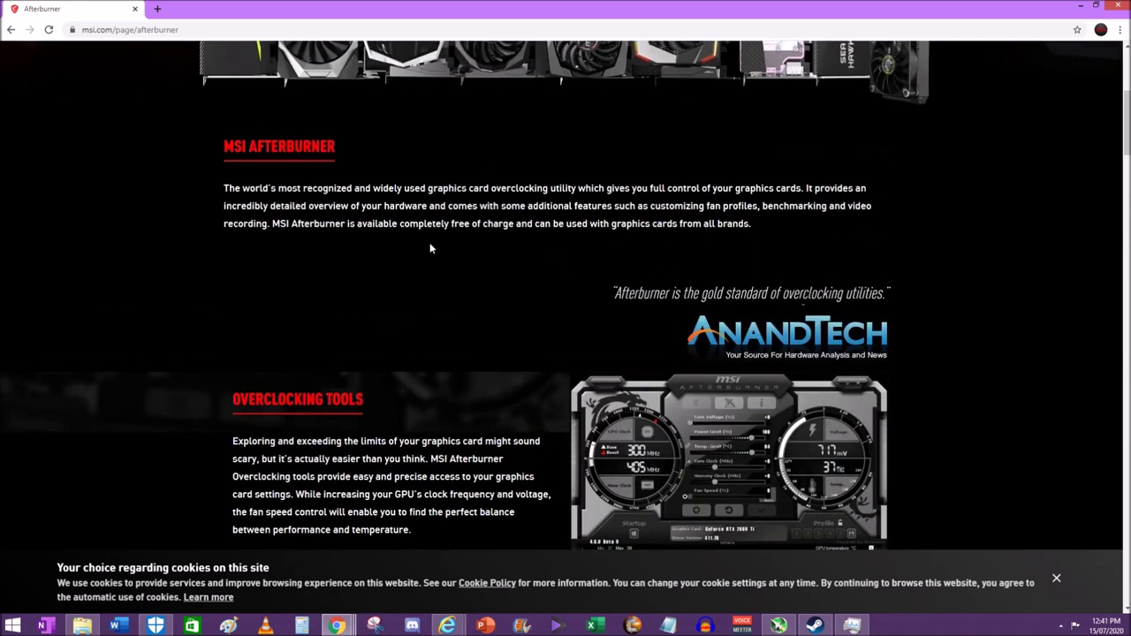
scroll(430, 248, up, 4)
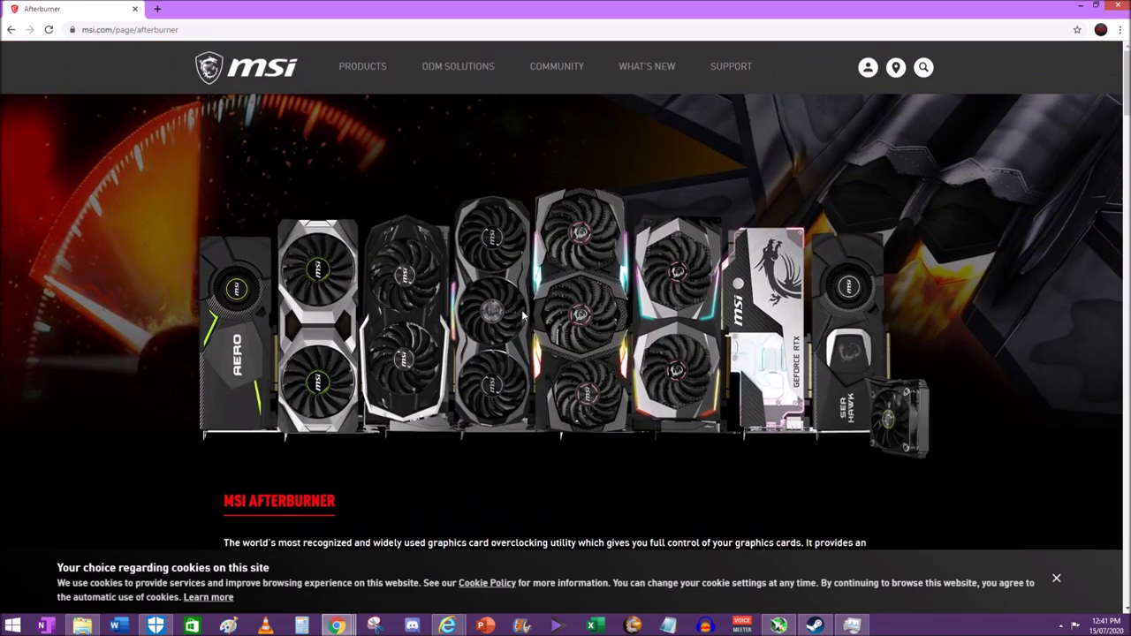
Step: Minimize the open Chrome windows and reposition the MSI Afterburner window on the desktop
click(1082, 8)
click(1080, 8)
drag(708, 210, 727, 209)
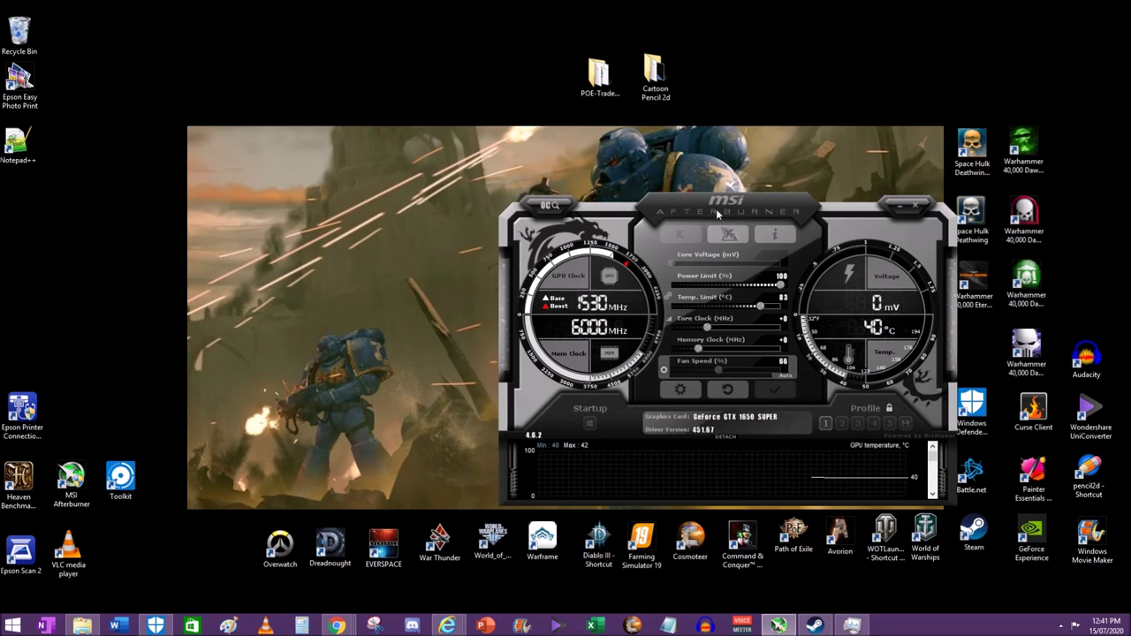
drag(730, 213, 736, 216)
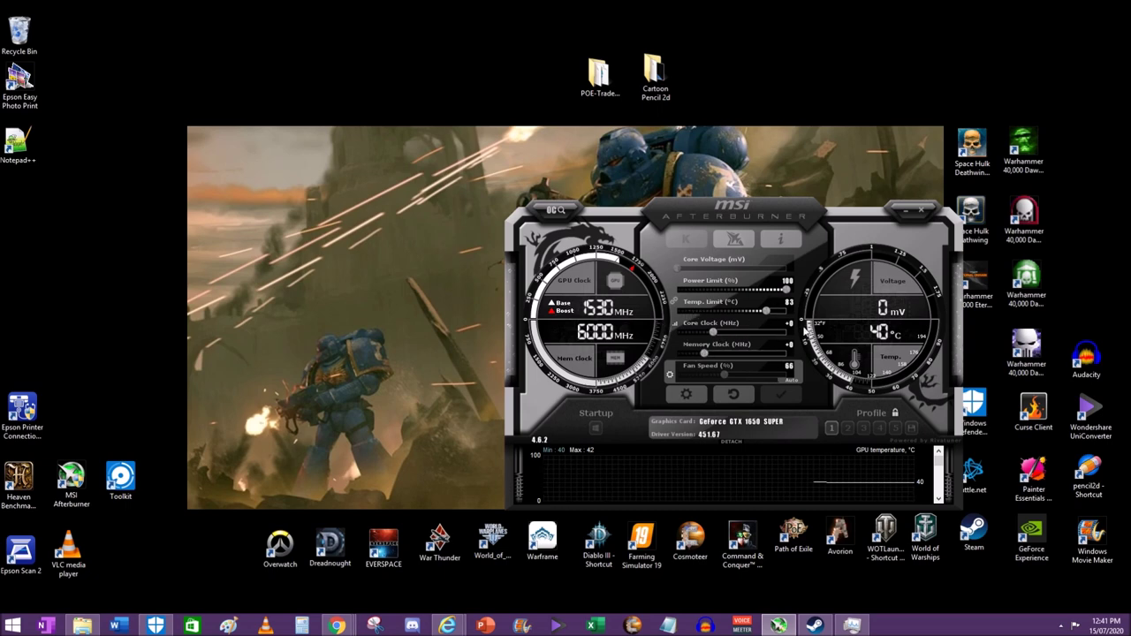
Step: View the automatic fan control curve in the MSI Afterburner properties, and close the dialog
click(687, 394)
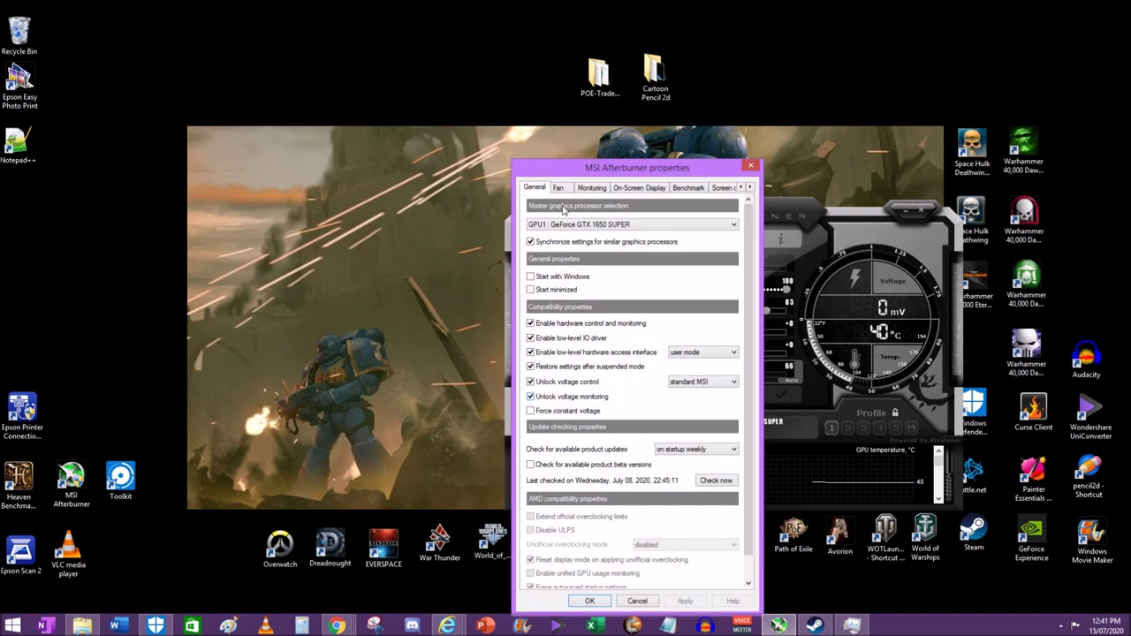
click(559, 189)
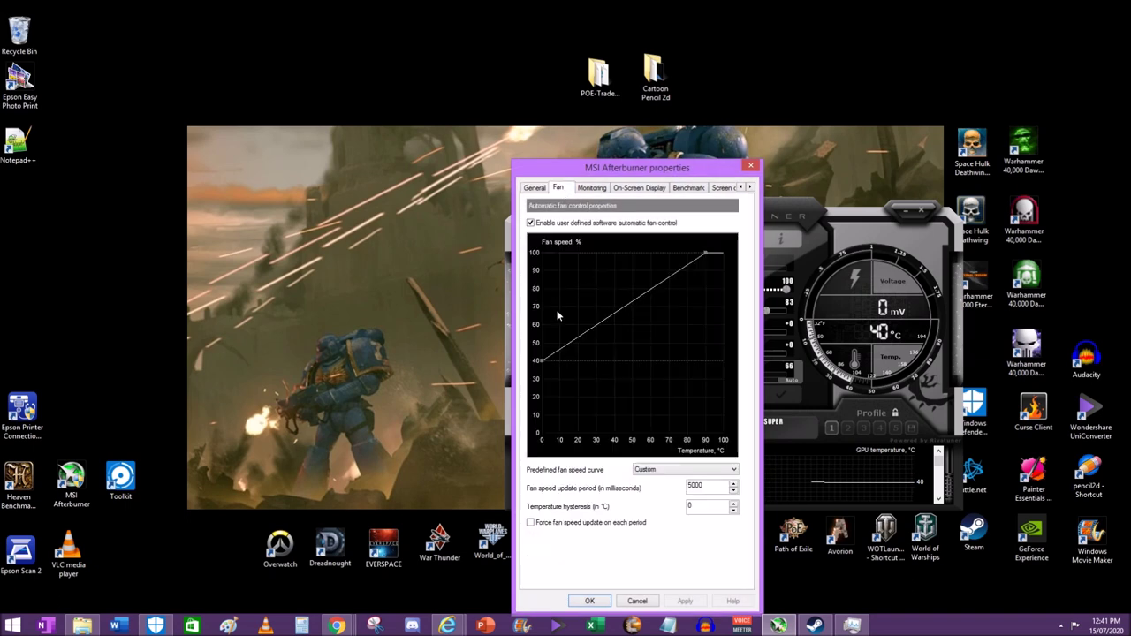
click(751, 166)
Step: Launch Unigine Heaven Benchmark 4.0 and arrange its launcher beside the MSI Afterburner window
double_click(22, 482)
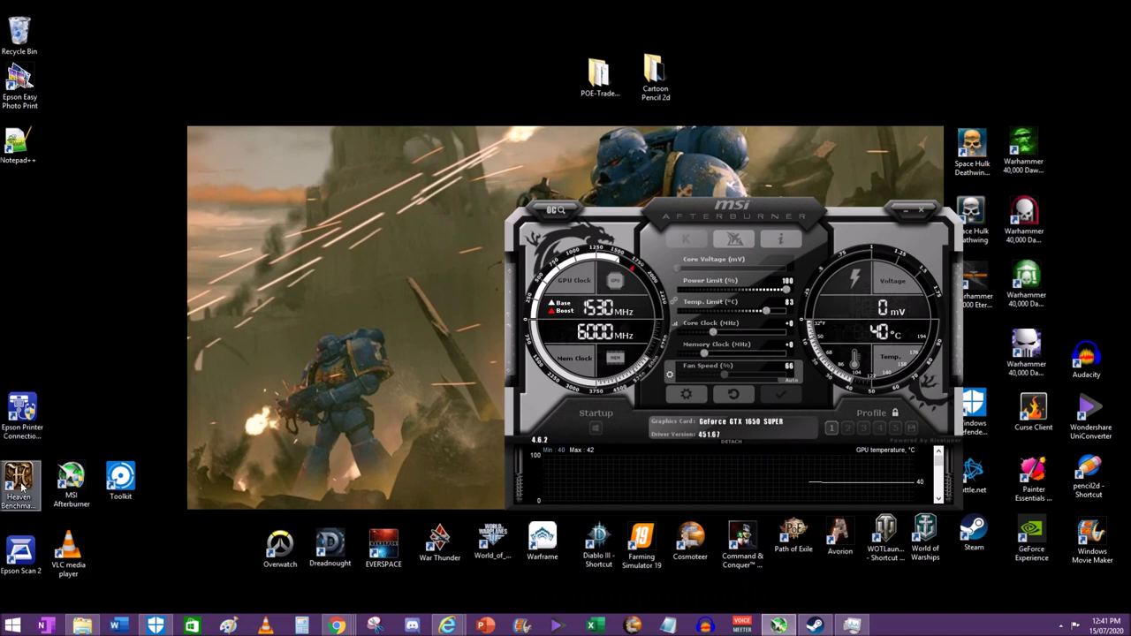
drag(607, 148, 546, 128)
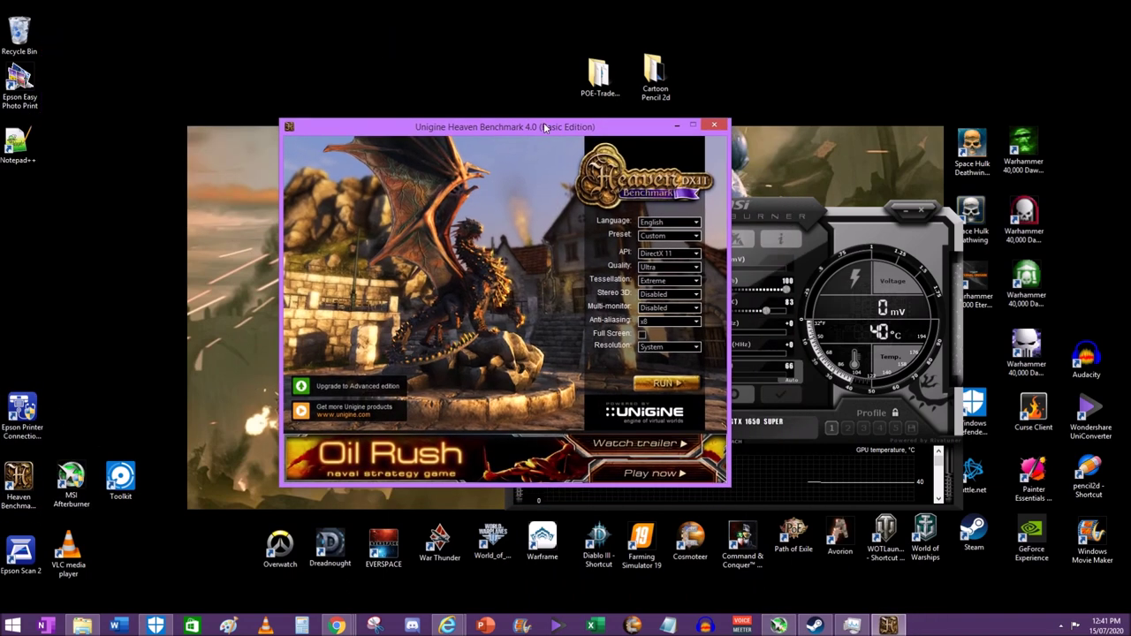
drag(766, 201, 842, 201)
drag(519, 128, 460, 129)
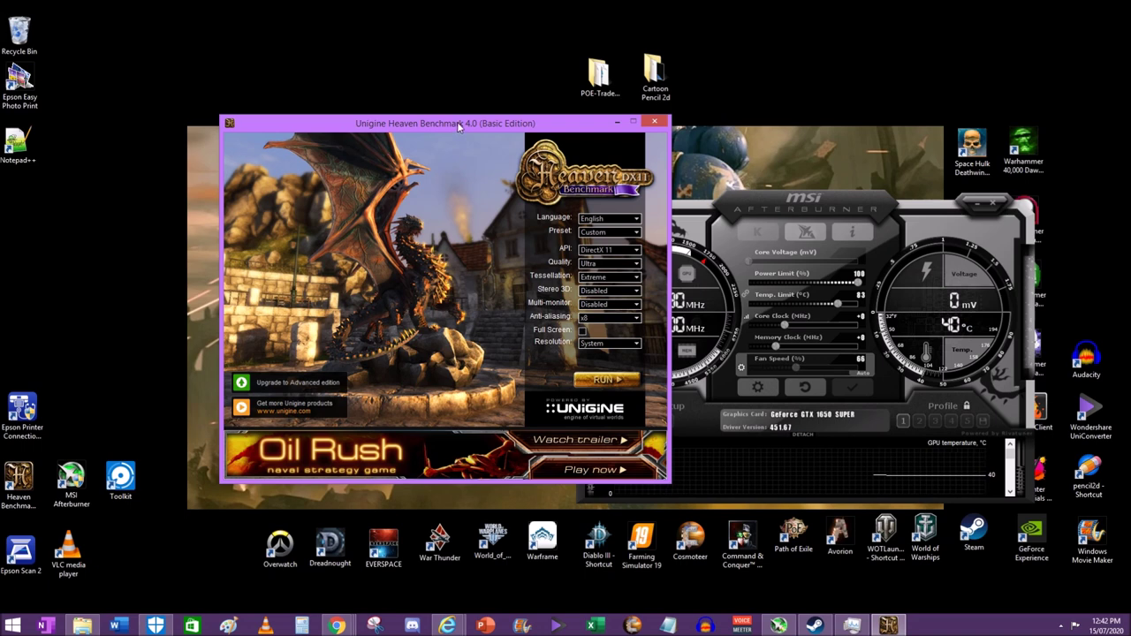
drag(459, 127, 433, 135)
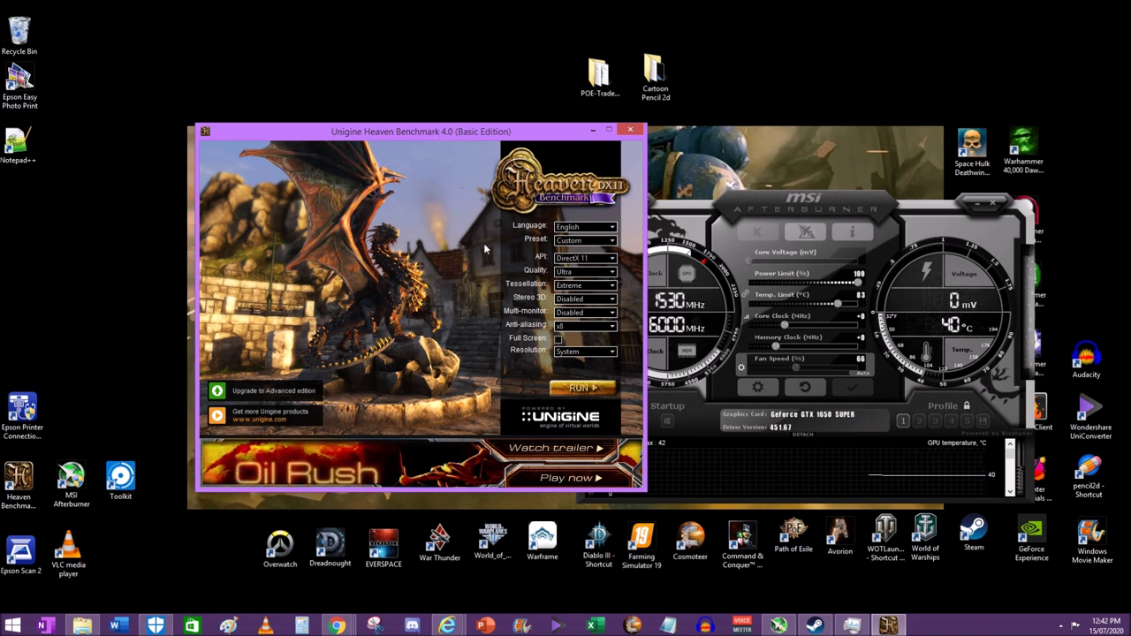
Step: Review the benchmark's resolution, anti-aliasing, tessellation, API and quality options, keeping System resolution and Ultra quality
click(610, 349)
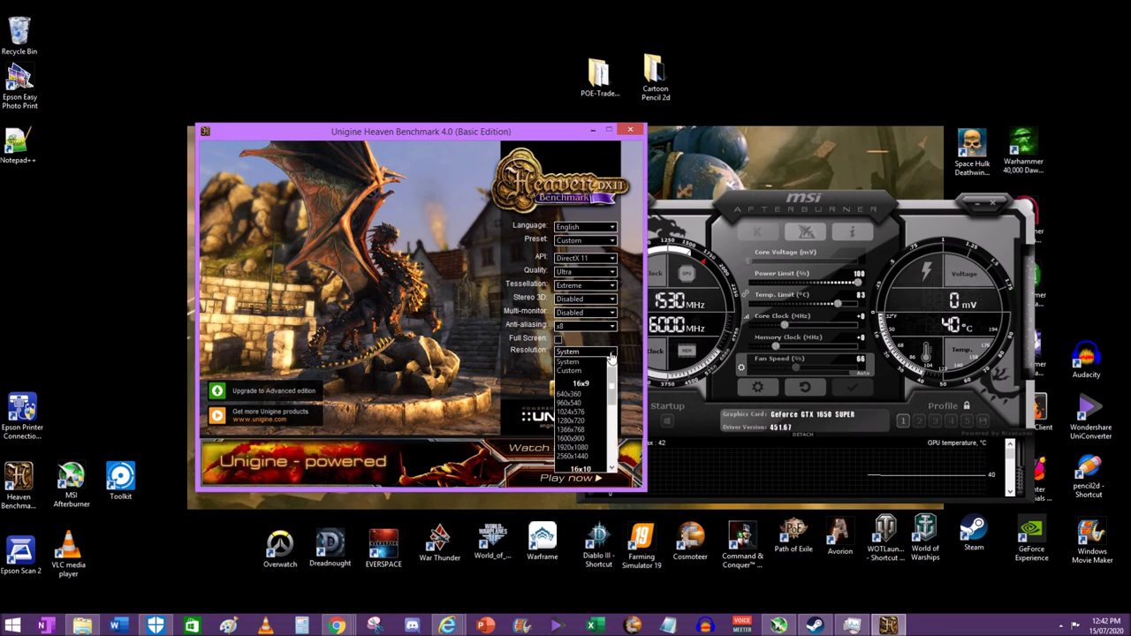
click(587, 363)
click(600, 326)
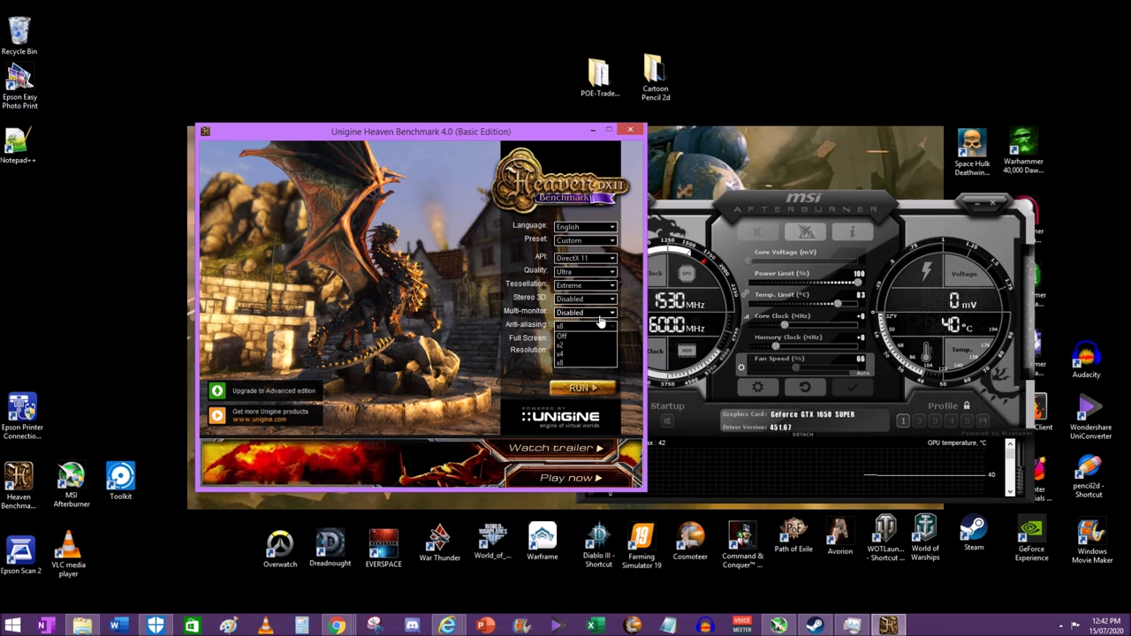
click(597, 286)
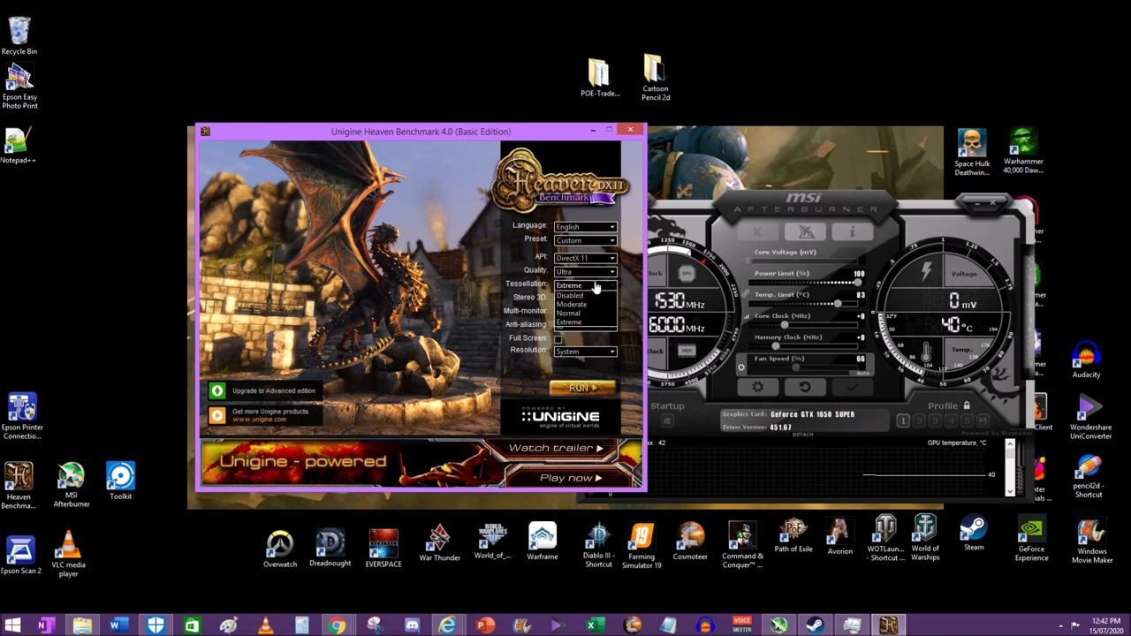
click(596, 287)
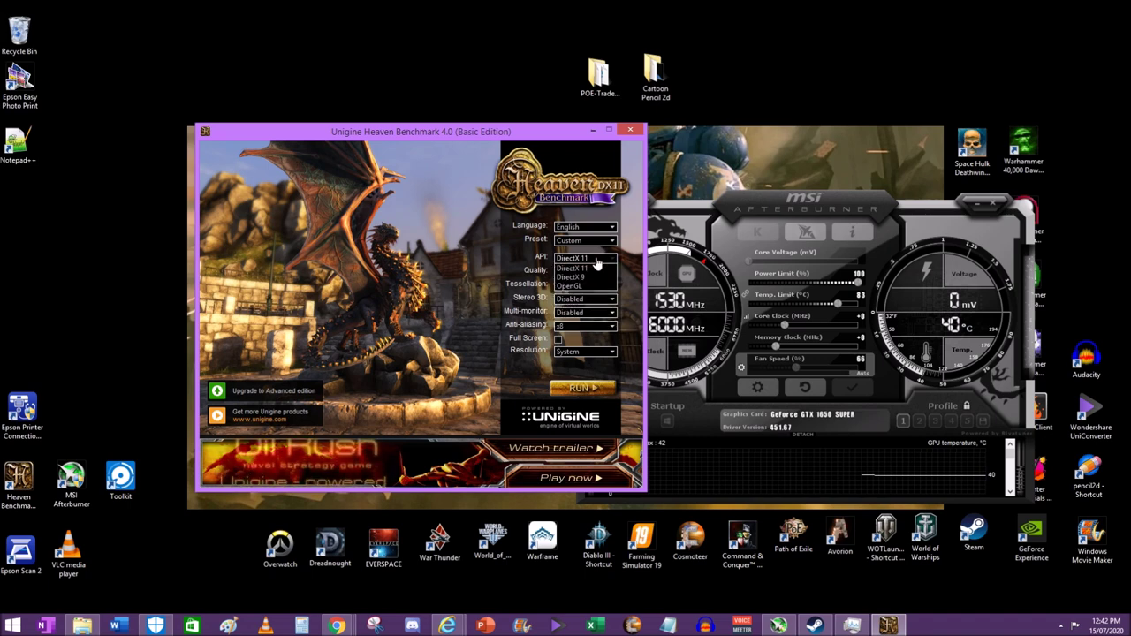
click(587, 272)
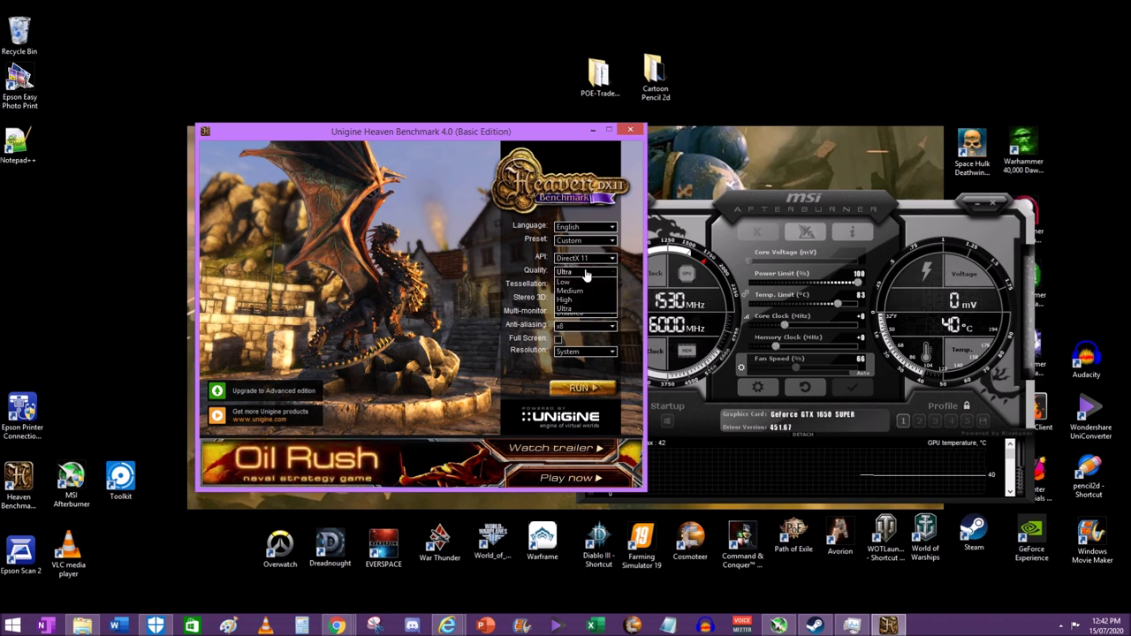
click(586, 275)
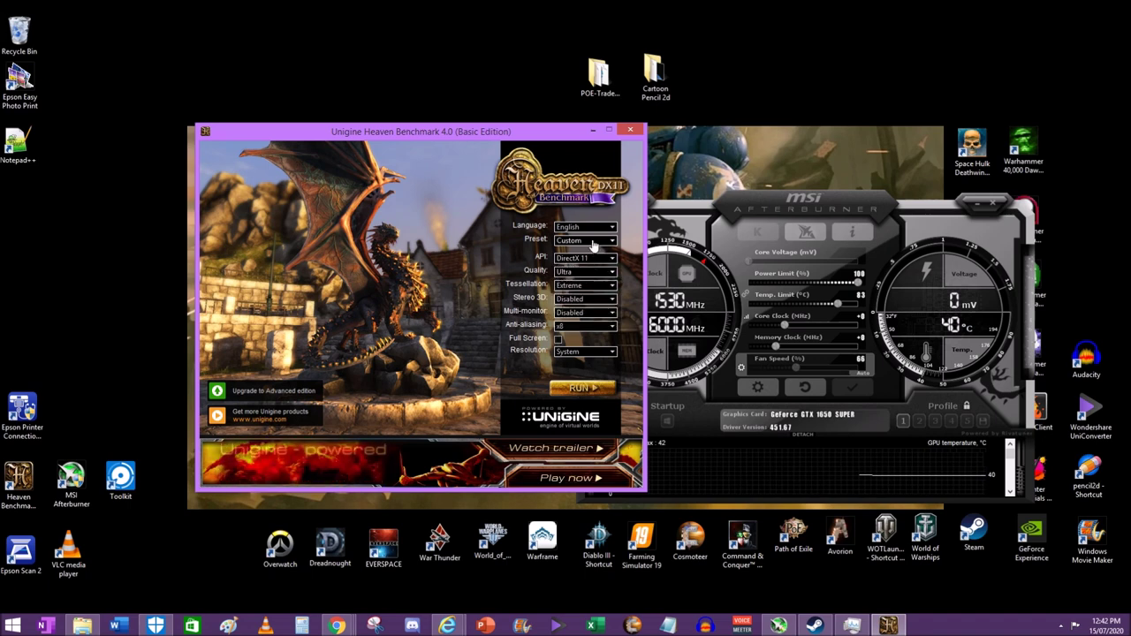
Step: Run the Heaven benchmark and bring the MSI Afterburner window in front of it
drag(765, 212, 760, 227)
click(534, 156)
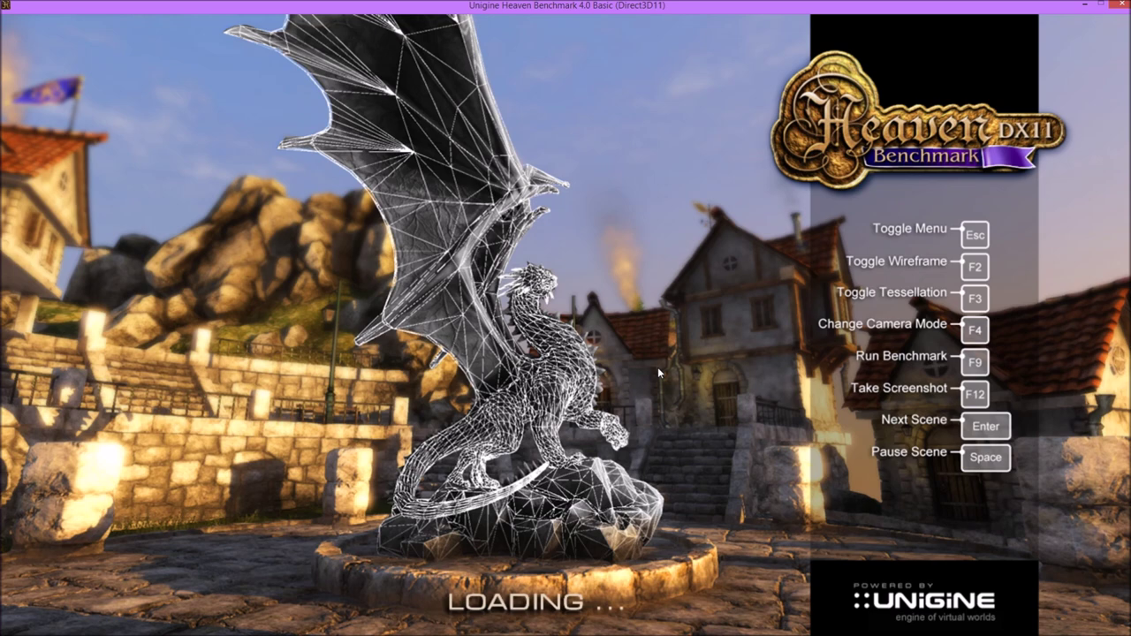
key(alt+Tab)
key(alt+Tab)
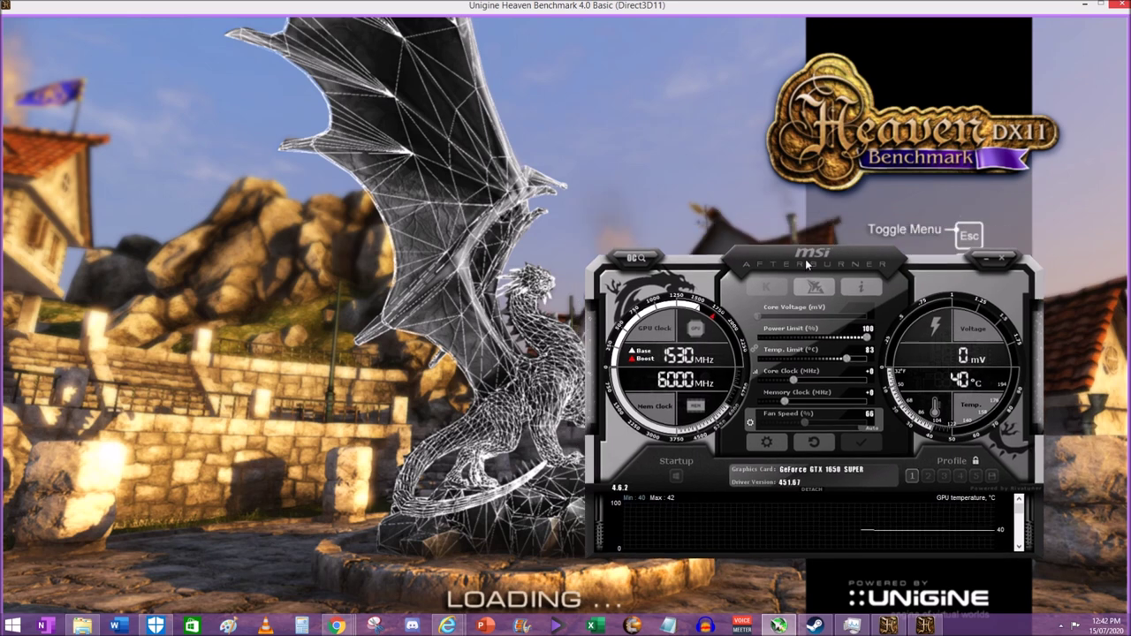
Step: Move the MSI Afterburner window over the running benchmark and set the core clock offset to -15 MHz
drag(794, 227, 738, 259)
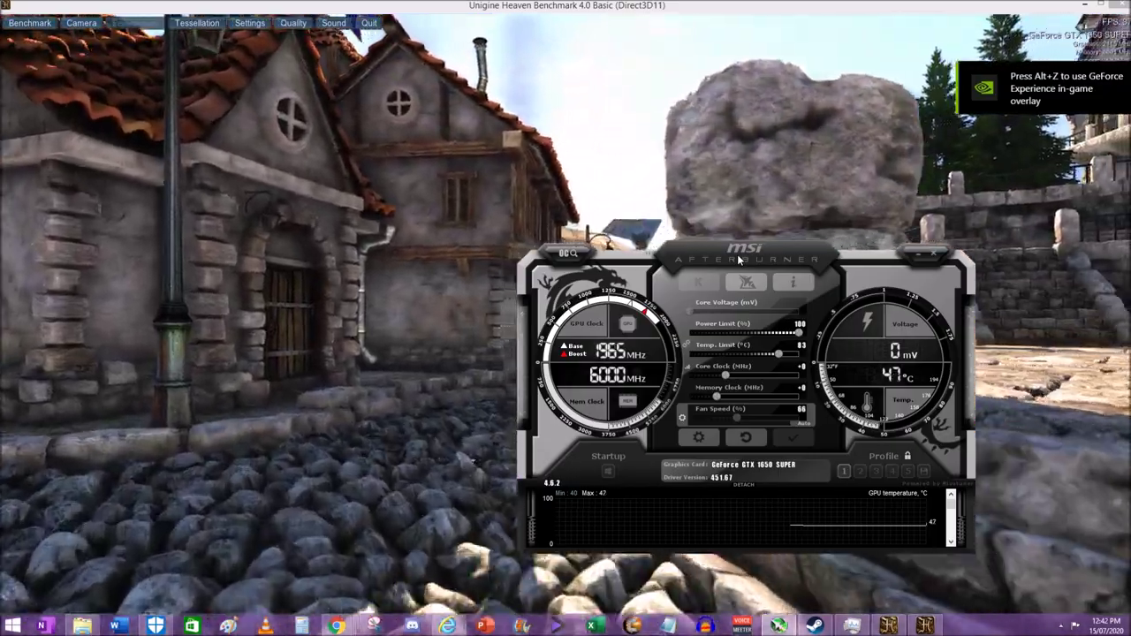
drag(737, 254, 670, 264)
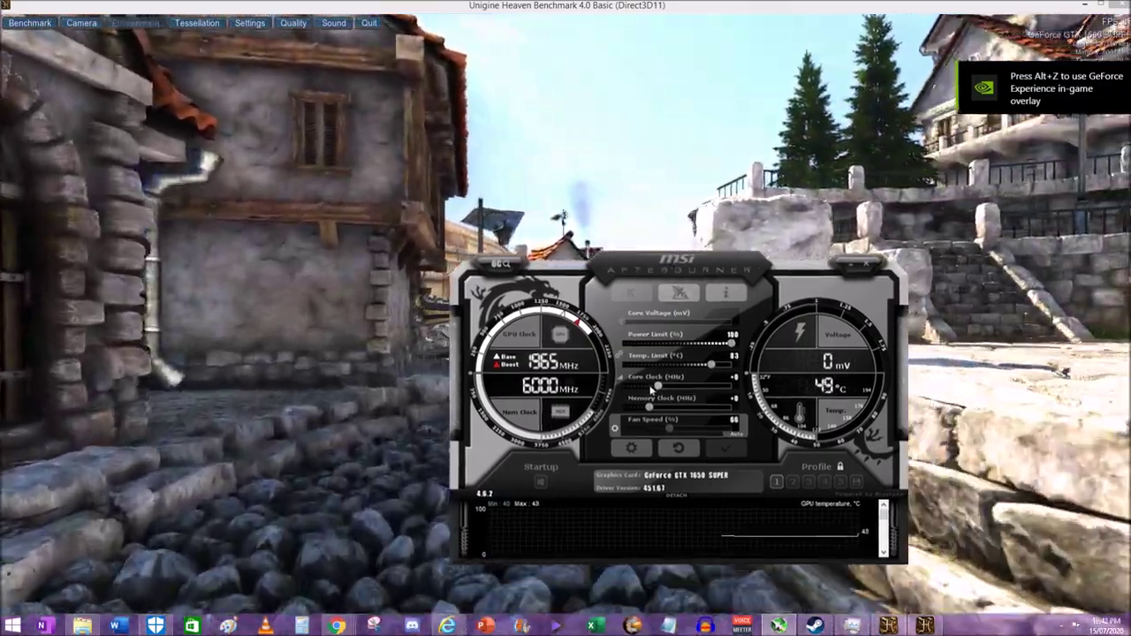
drag(652, 390, 649, 390)
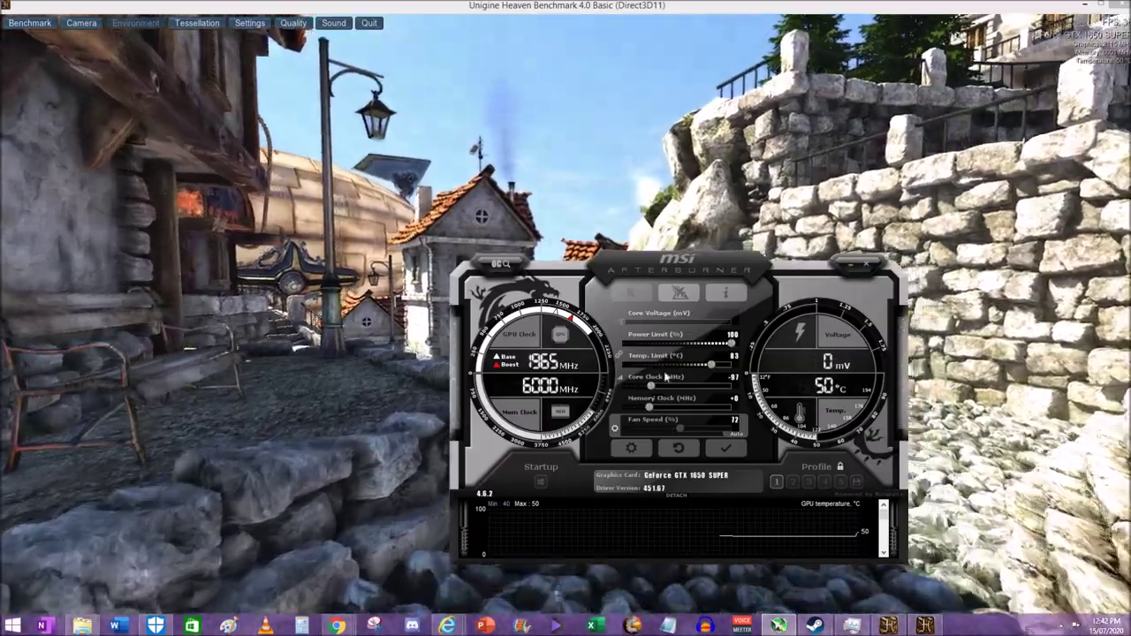
drag(688, 262, 690, 247)
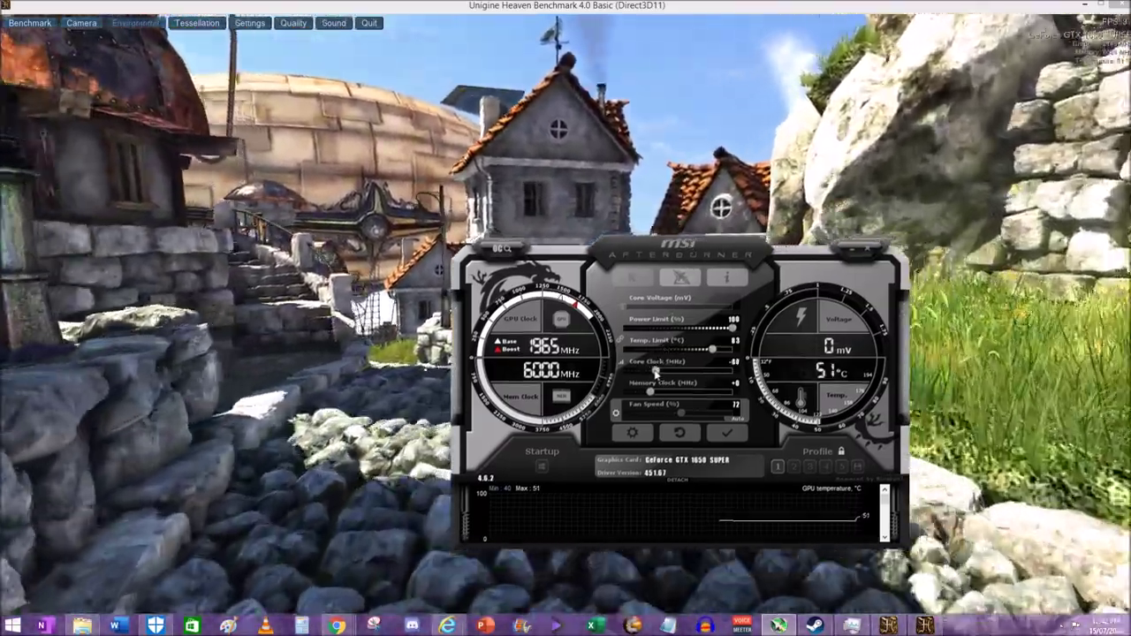
mouse_move(650, 371)
mouse_down()
mouse_move(655, 394)
mouse_move(658, 372)
mouse_up()
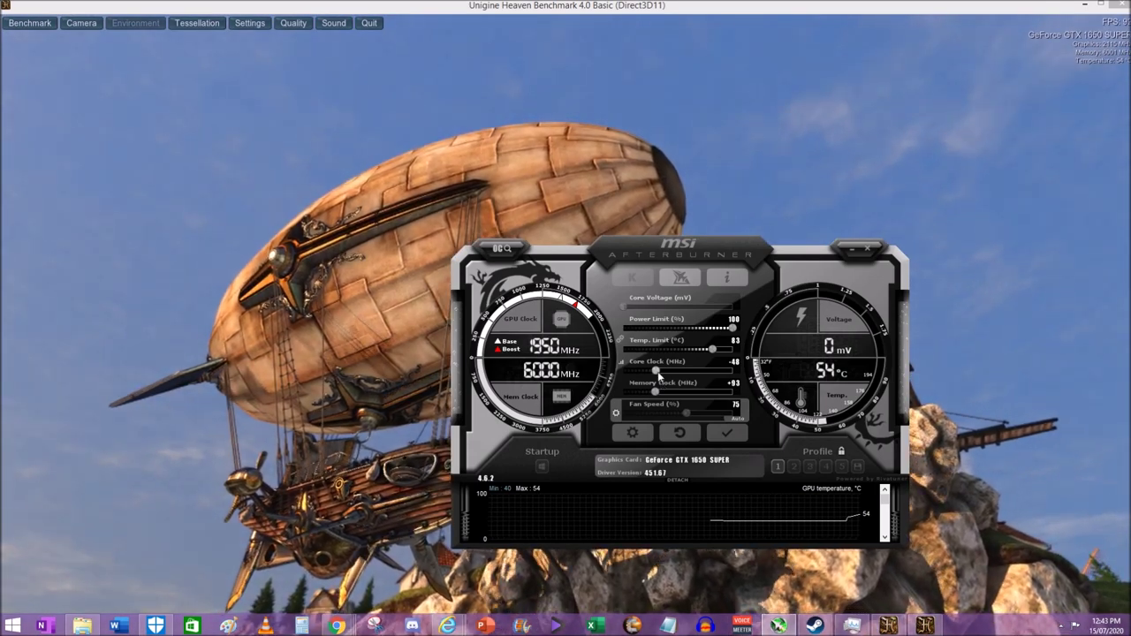
drag(703, 254, 773, 274)
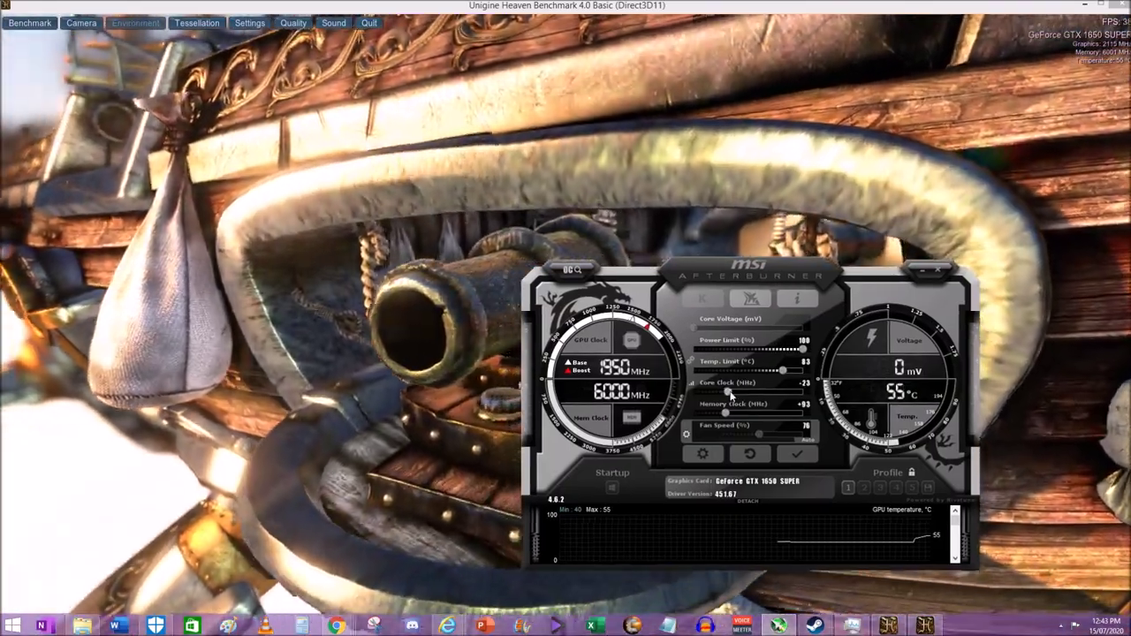
drag(730, 394, 732, 393)
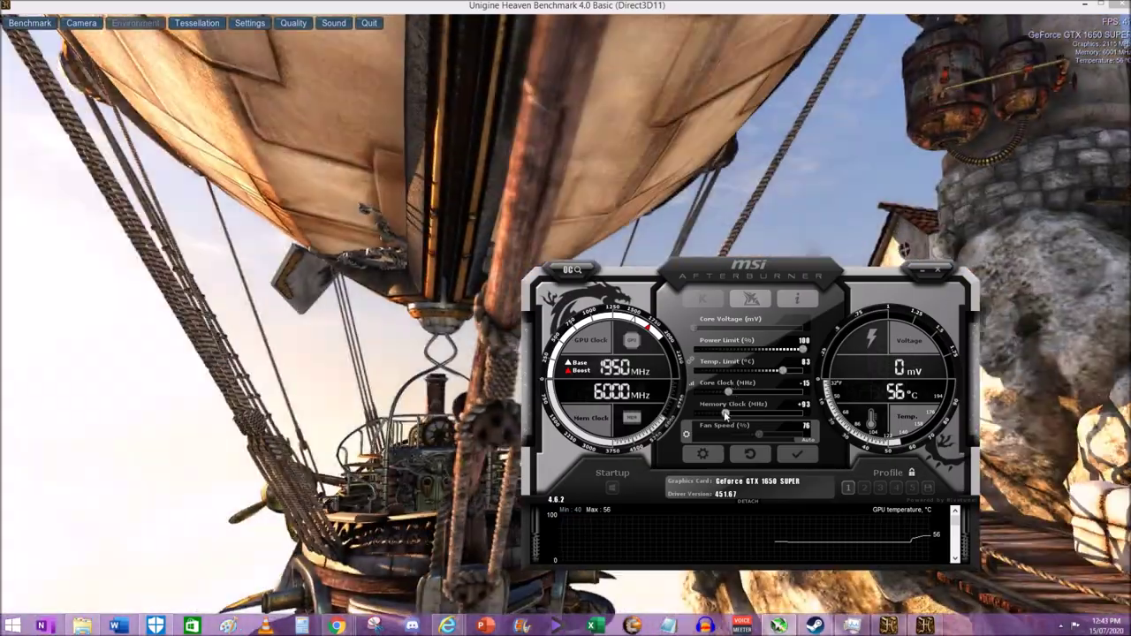
Step: Raise the memory clock offset to +147 MHz
drag(725, 415, 728, 415)
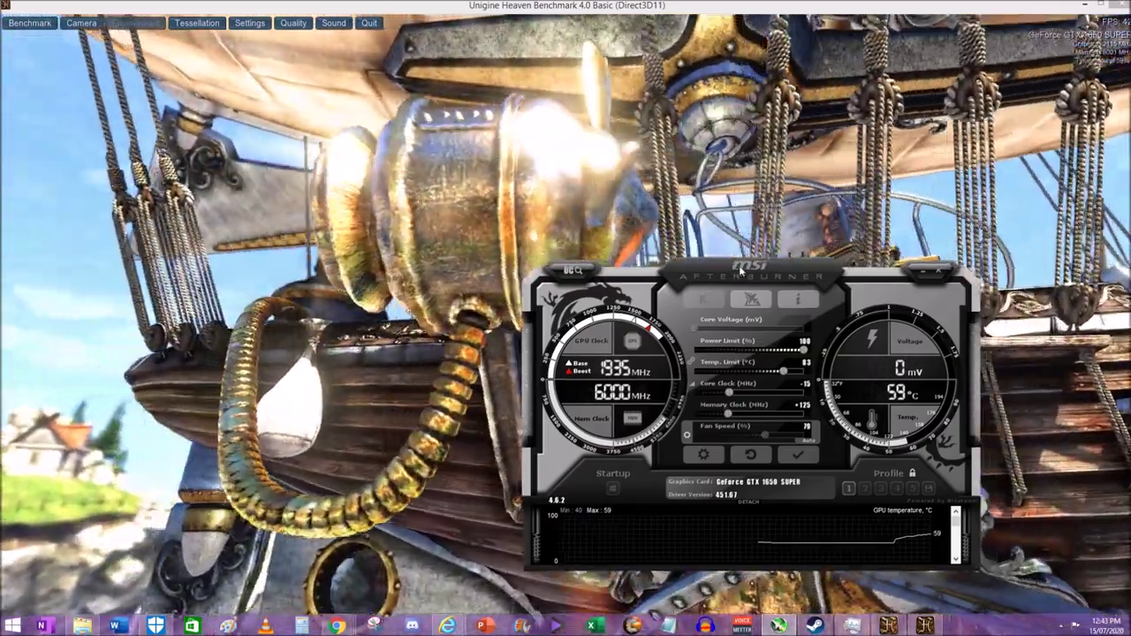
drag(731, 268, 741, 274)
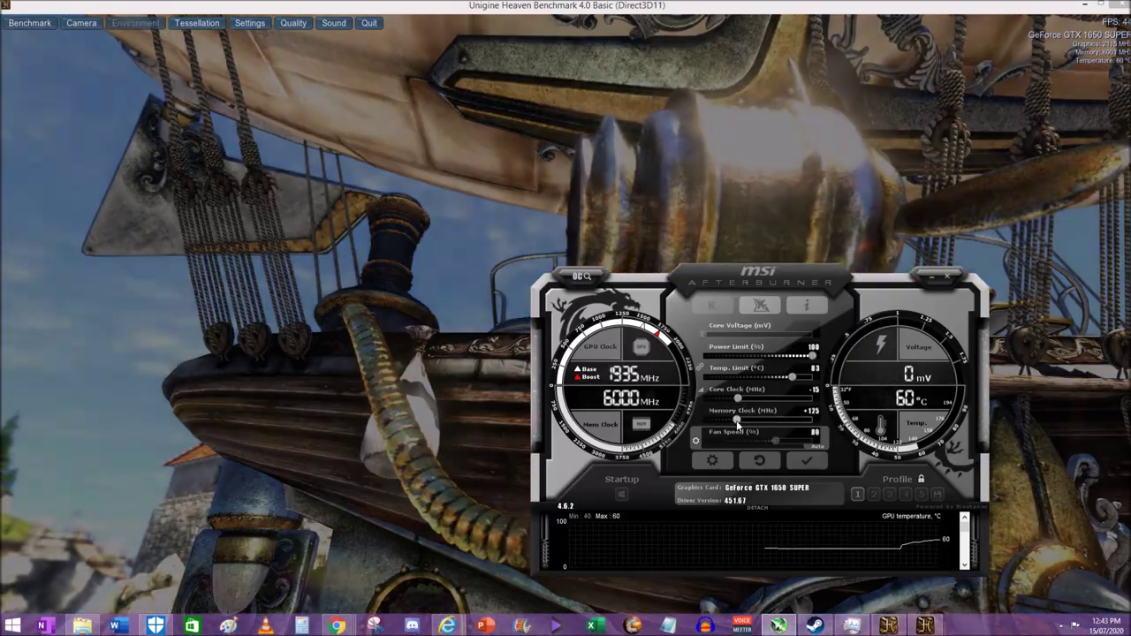
drag(738, 424, 741, 426)
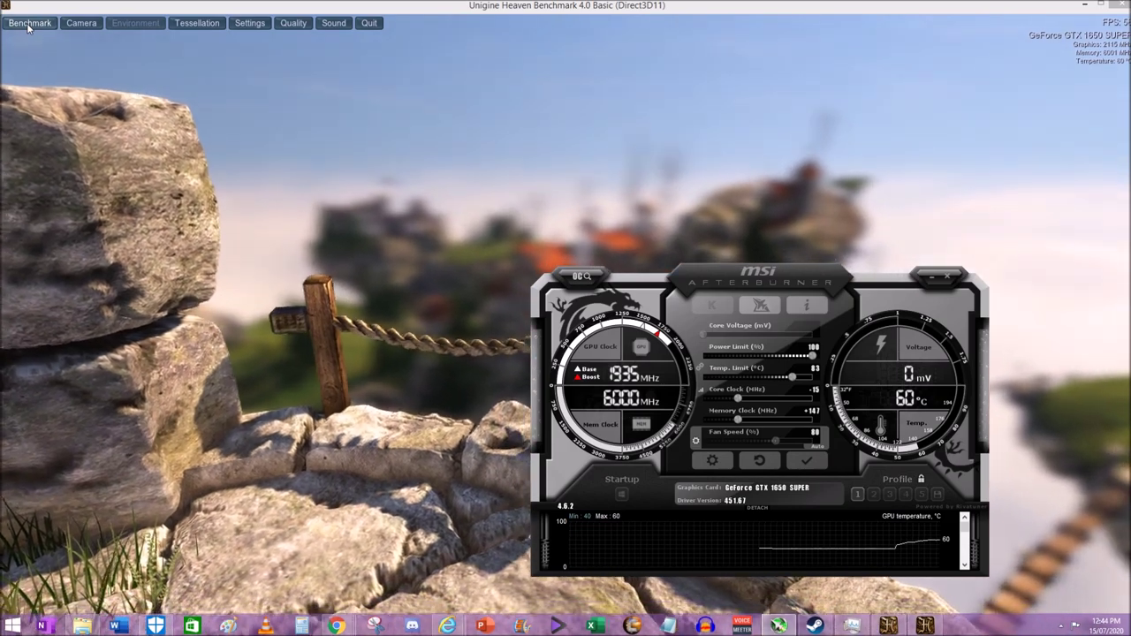
Step: Reposition the MSI Afterburner window around the benchmark scene to watch the GPU clocks, temperature and fan speed during the test
drag(744, 273, 443, 200)
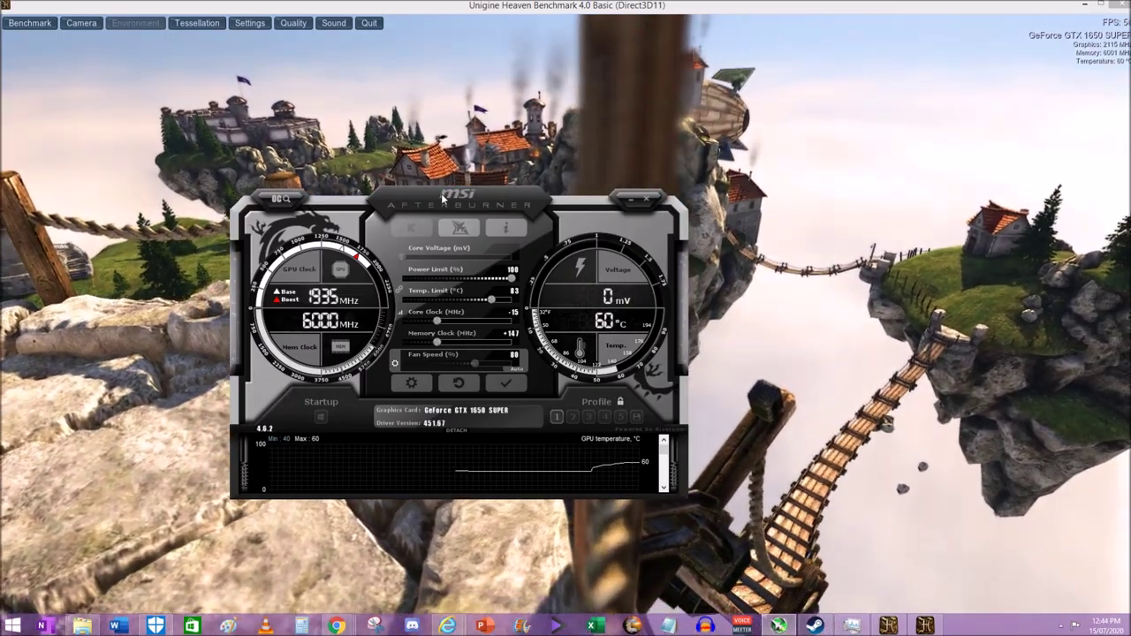
drag(443, 199, 434, 232)
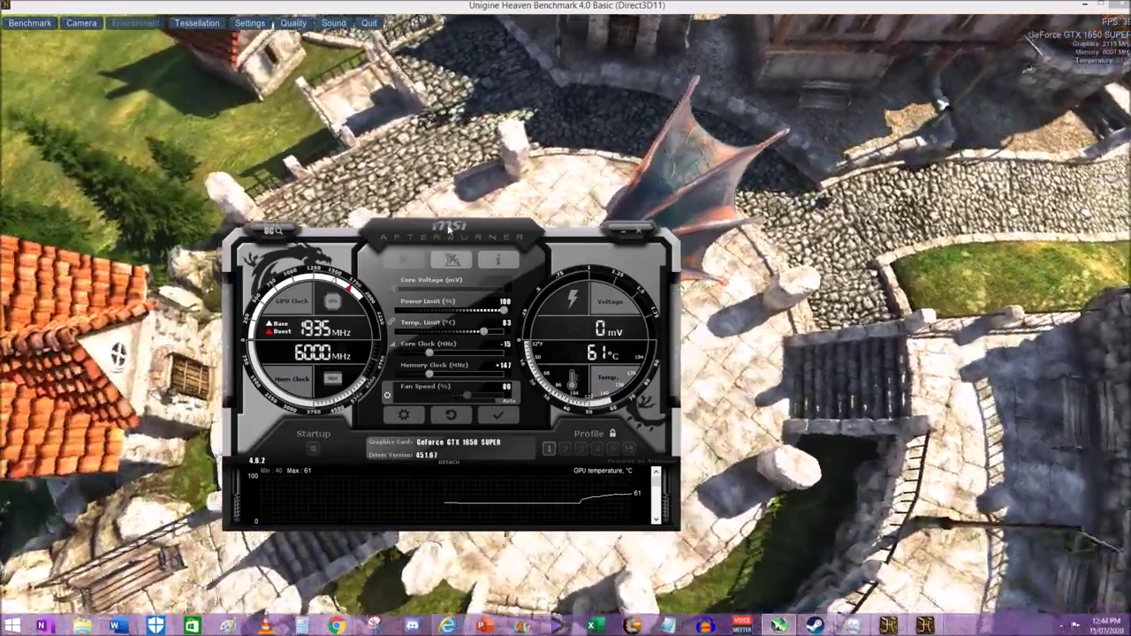
drag(435, 219, 875, 304)
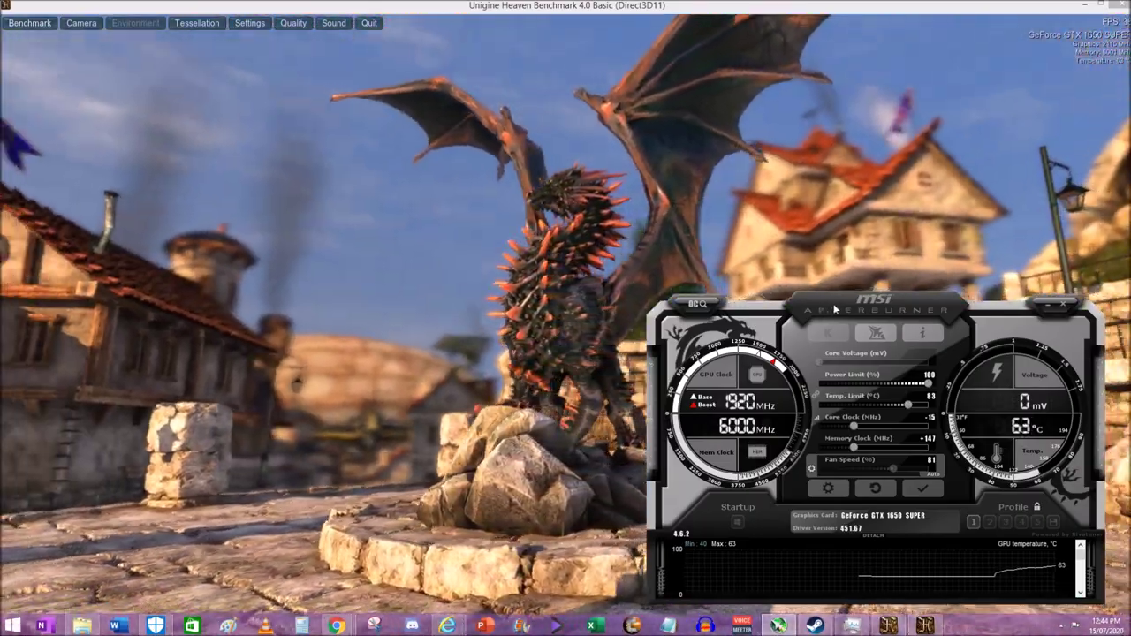
drag(885, 313, 850, 320)
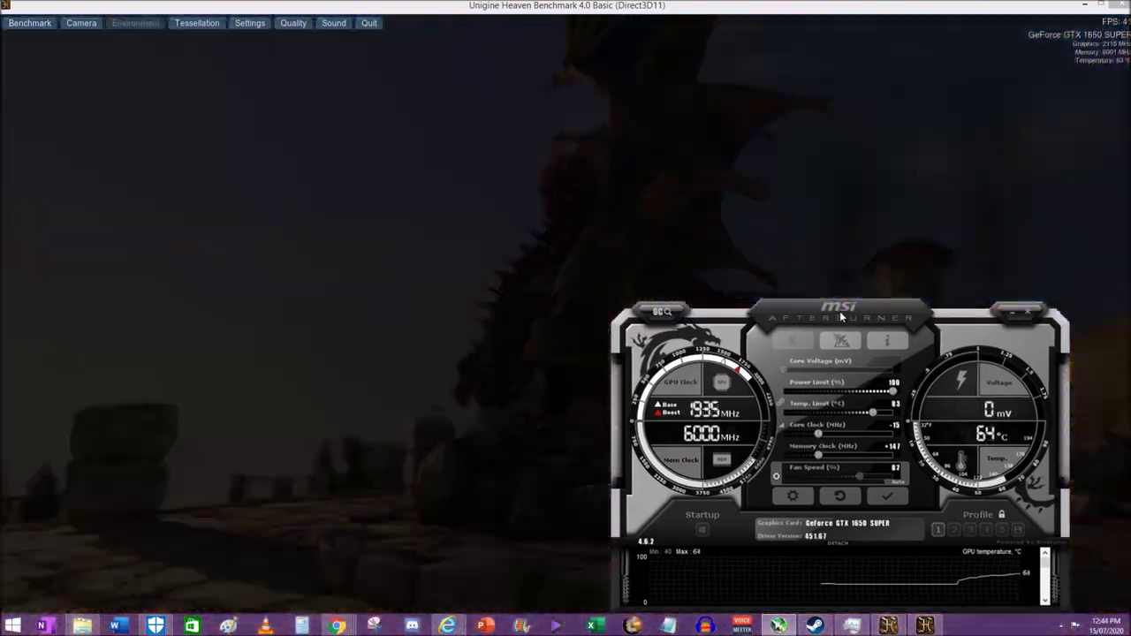
drag(839, 311, 862, 304)
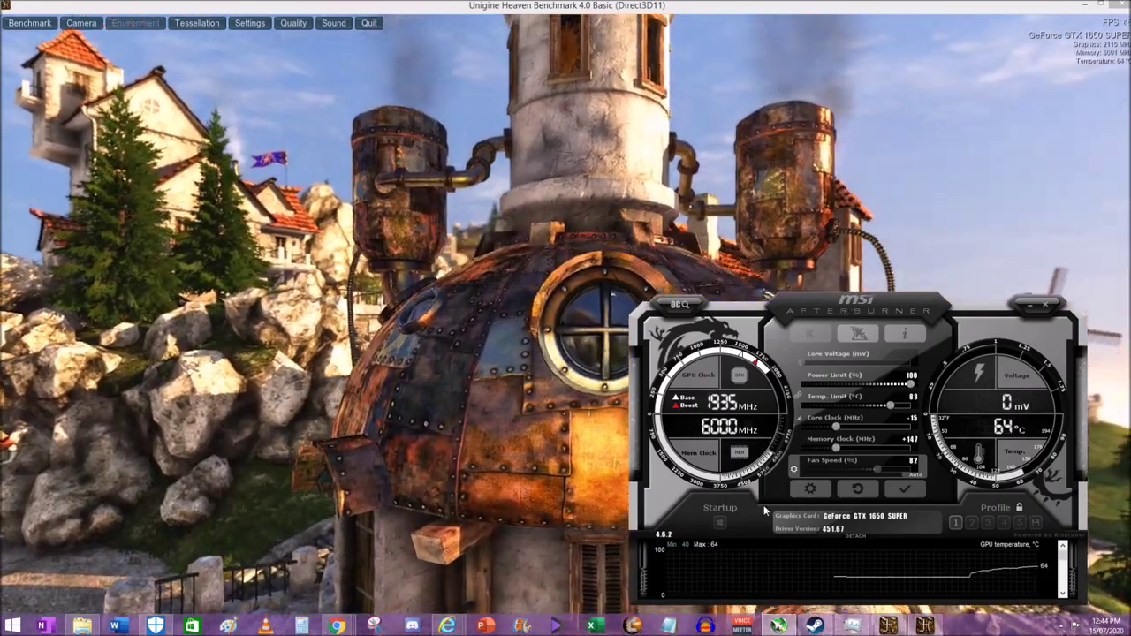
Step: Review the general MSI Afterburner properties, including the Start with Windows option, and close the dialog
click(810, 489)
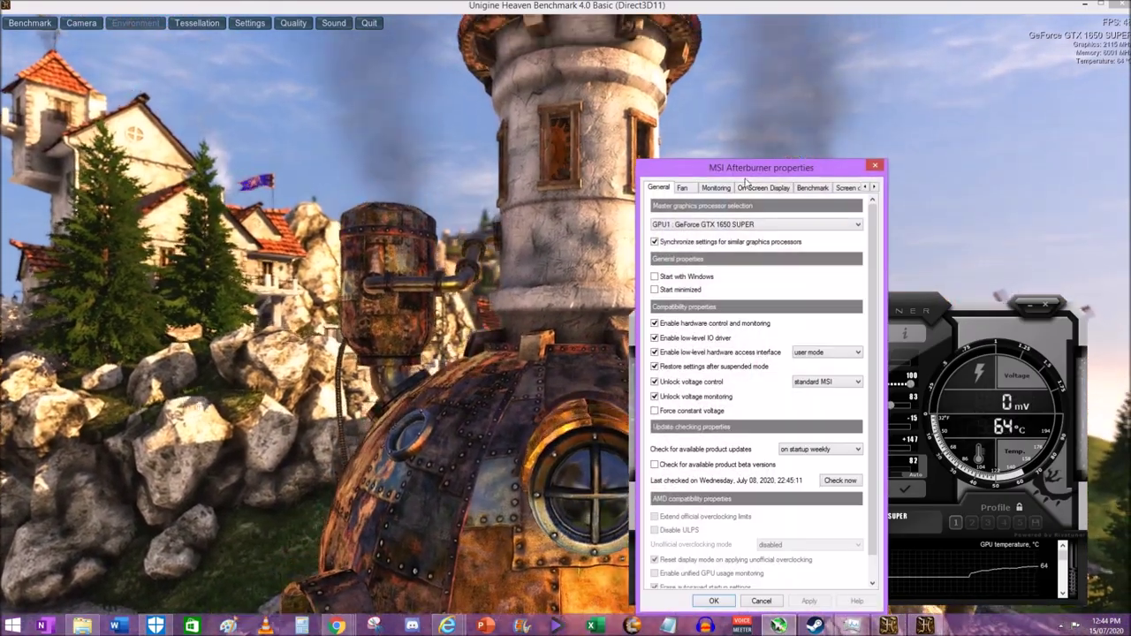
drag(745, 180, 646, 116)
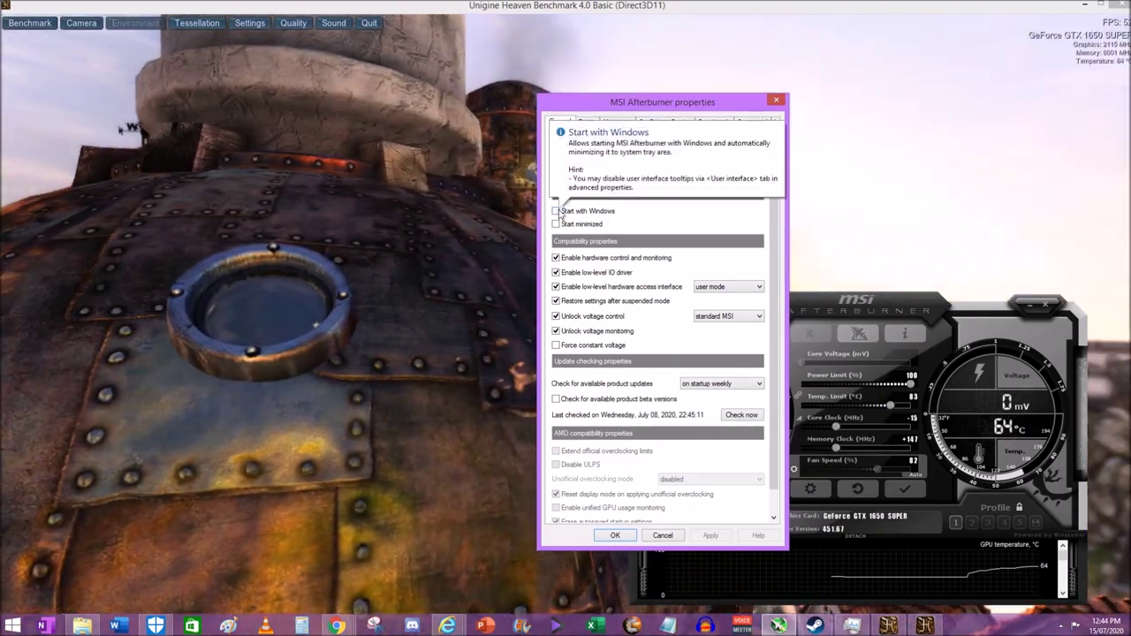
key(Return)
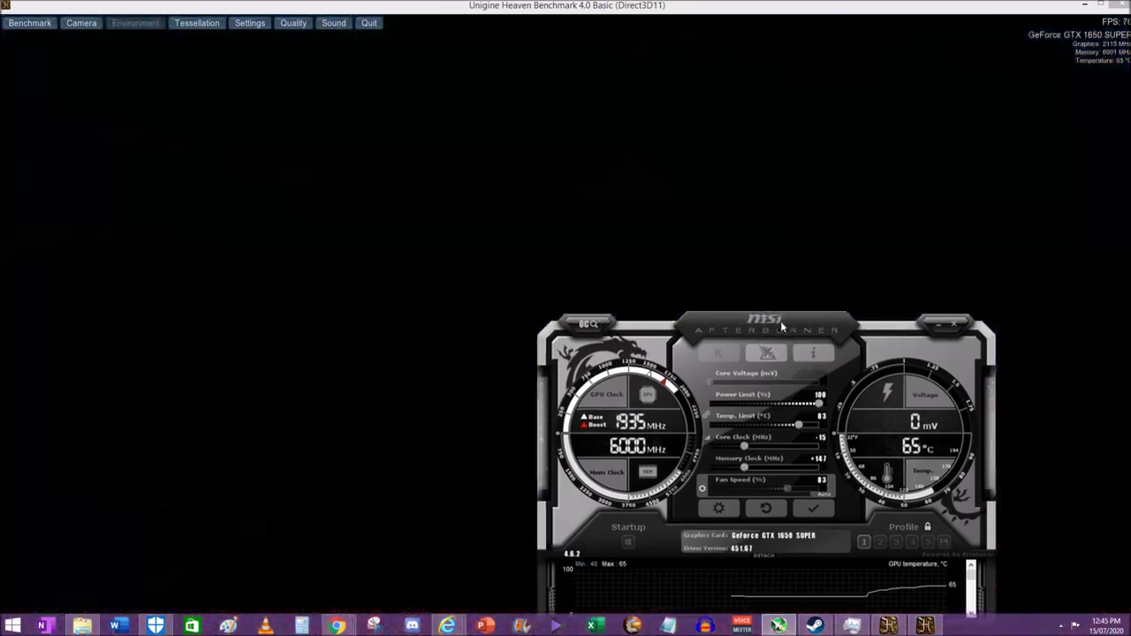
Step: Close MSI Afterburner, exit the Heaven benchmark past its credits, and close the benchmark launcher
drag(873, 303, 930, 309)
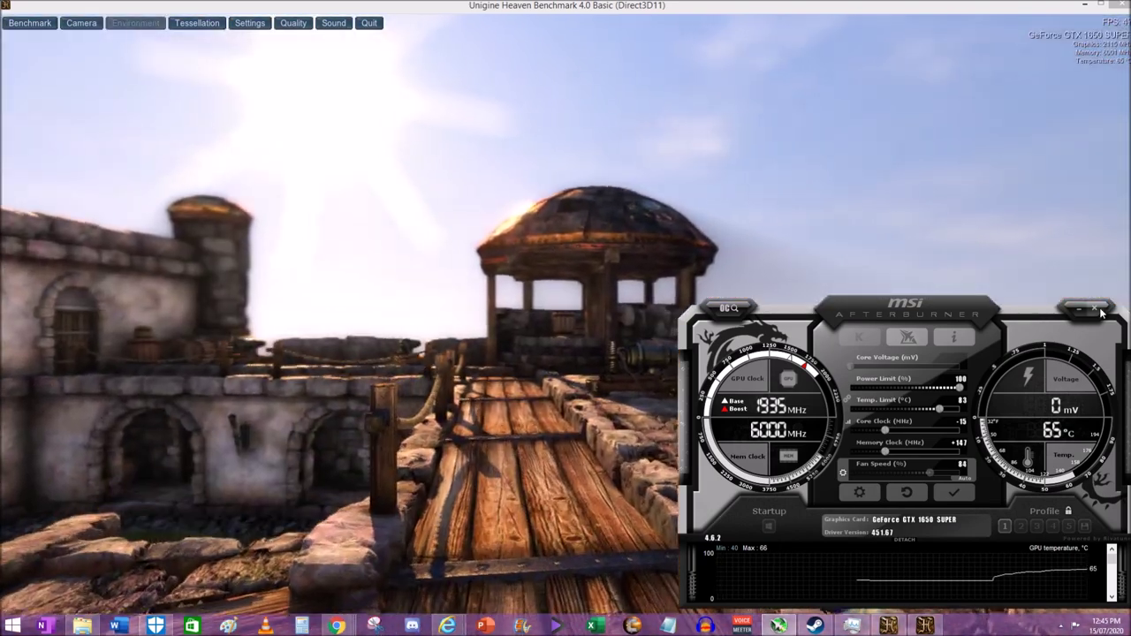
click(1095, 8)
click(1119, 7)
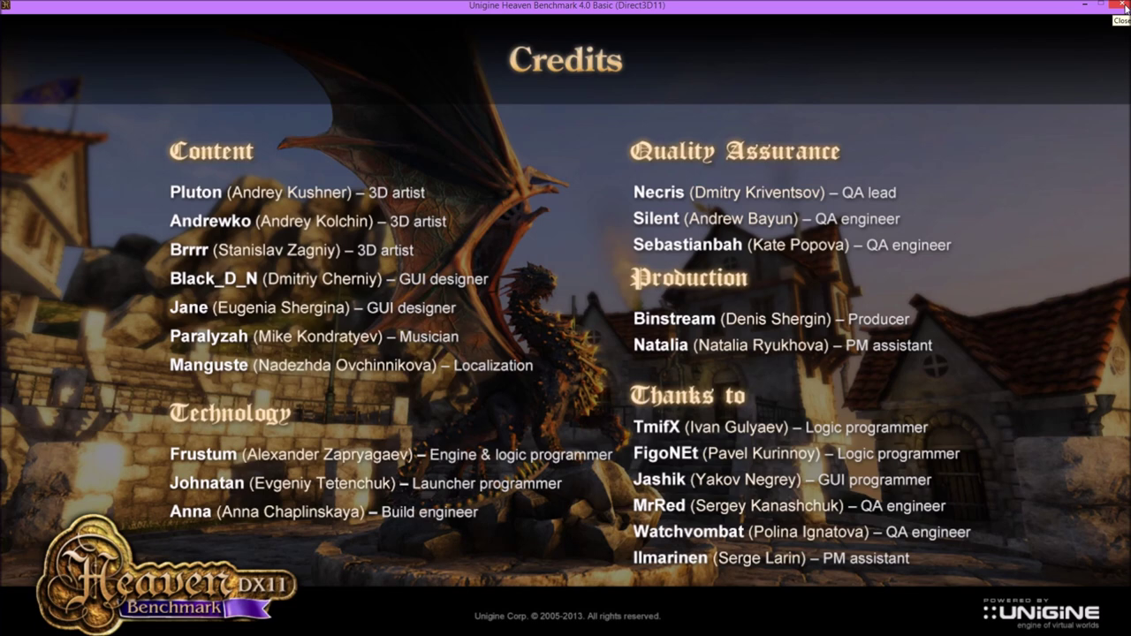
click(1119, 7)
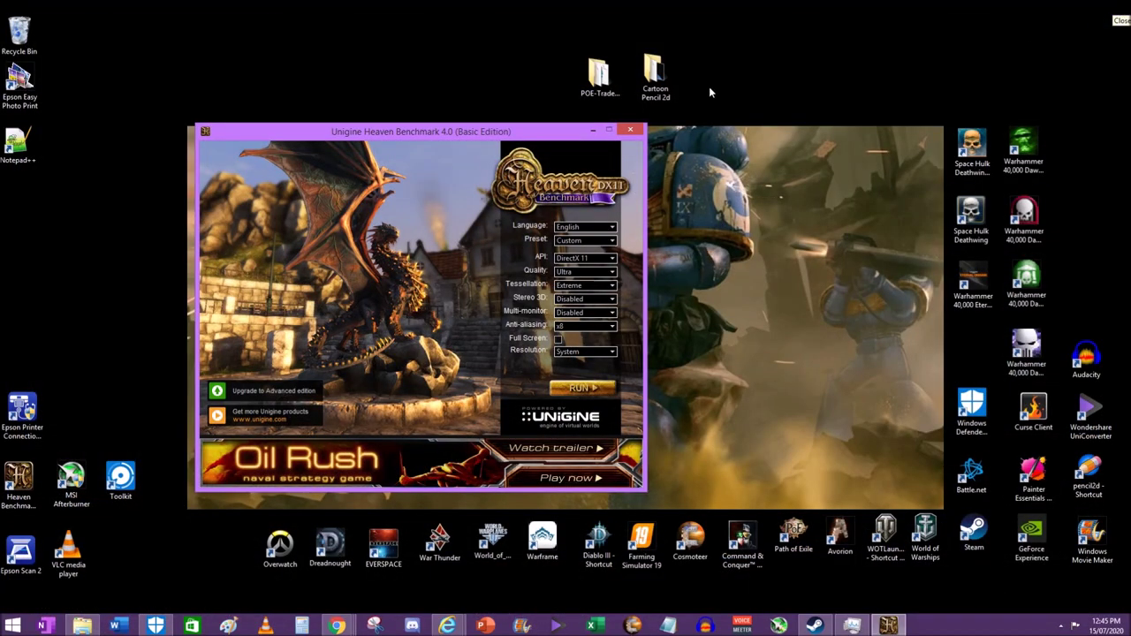
click(642, 132)
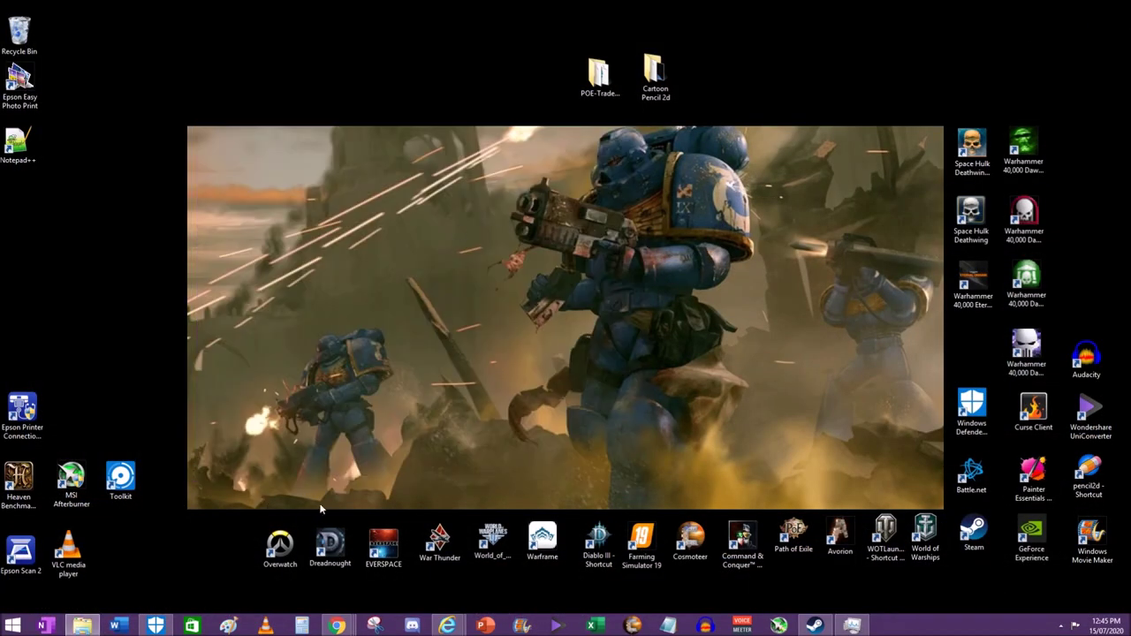
Step: Switch to Steam, view the management options for Avorion in the game library, and minimize Steam
double_click(960, 537)
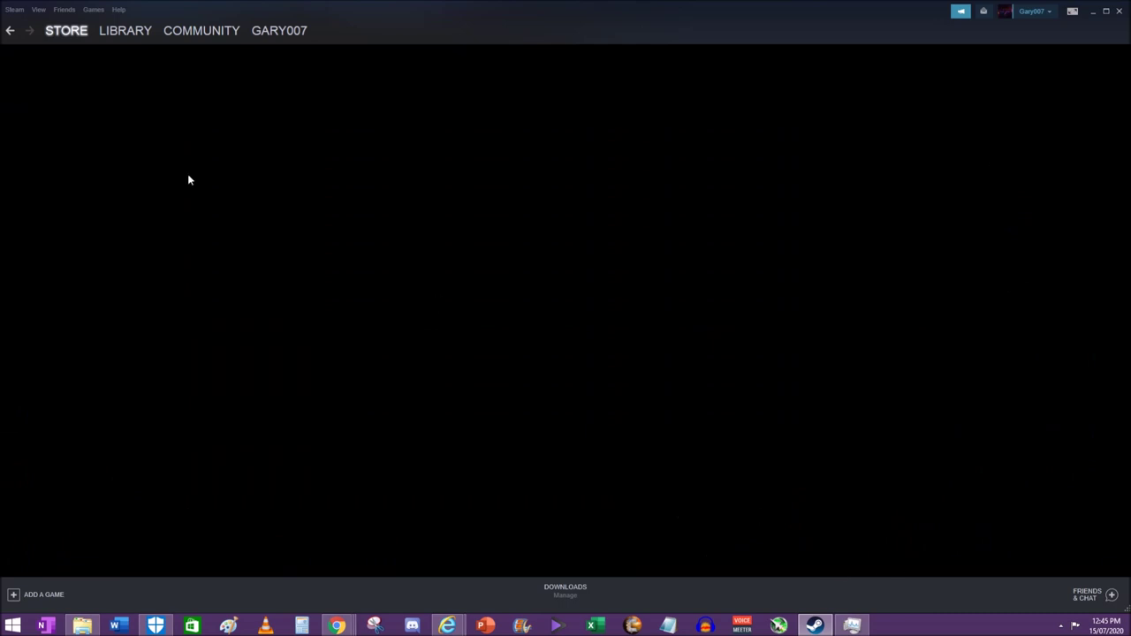
click(115, 46)
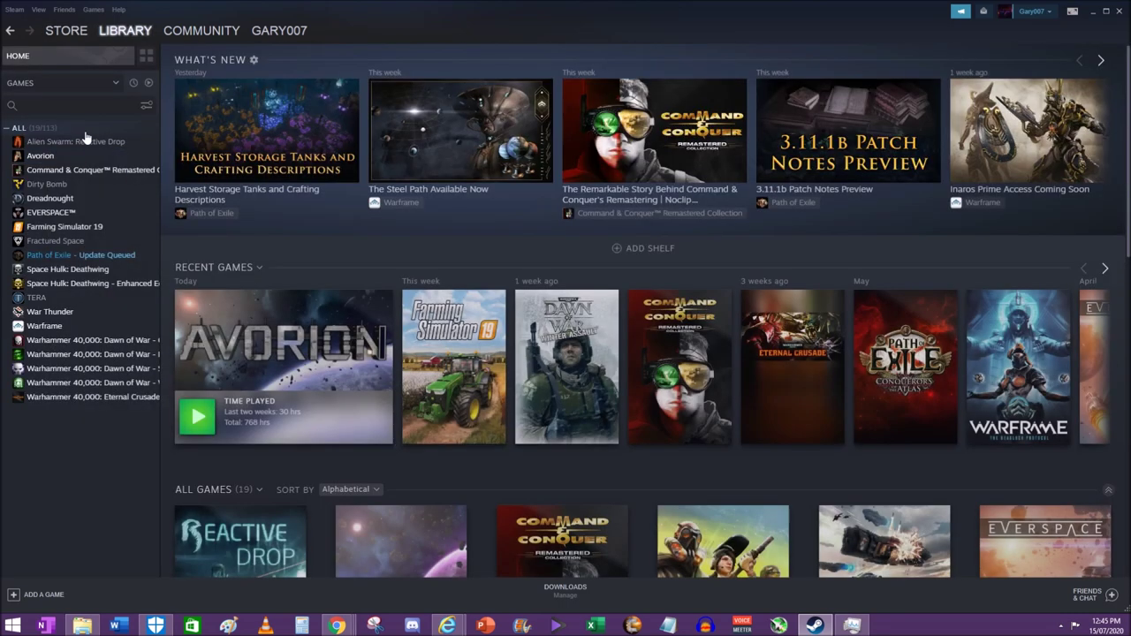
click(39, 155)
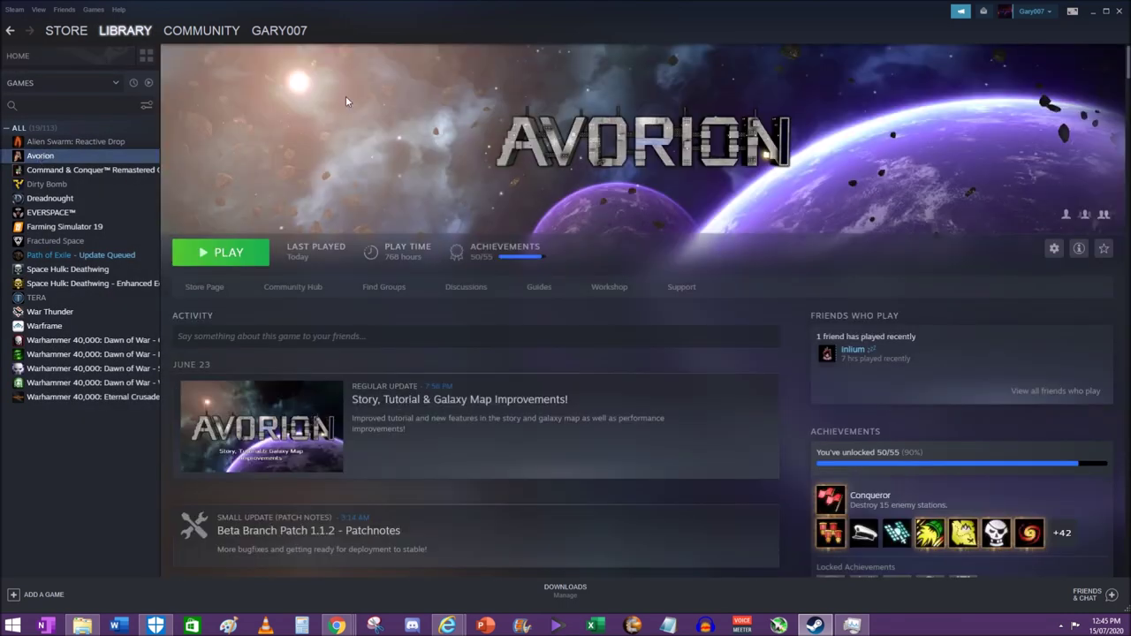
right_click(50, 158)
mouse_move(98, 222)
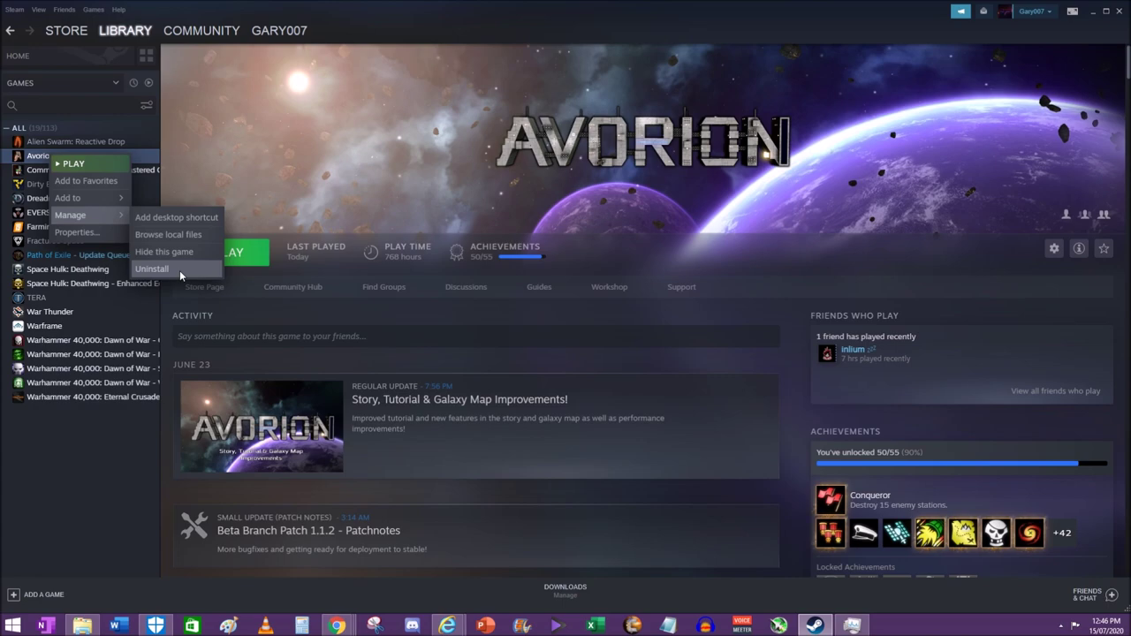
click(1095, 15)
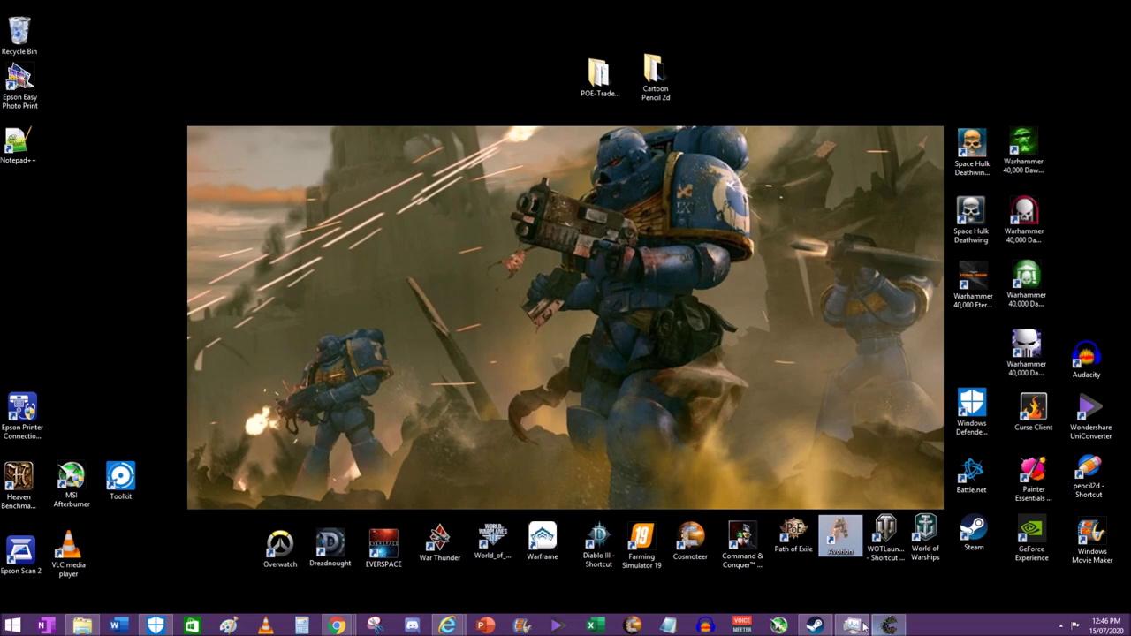
Step: Review the CPU performance graph in Task Manager, close it, and switch to the running Avorion game
mouse_move(862, 626)
click(857, 475)
drag(436, 159, 782, 187)
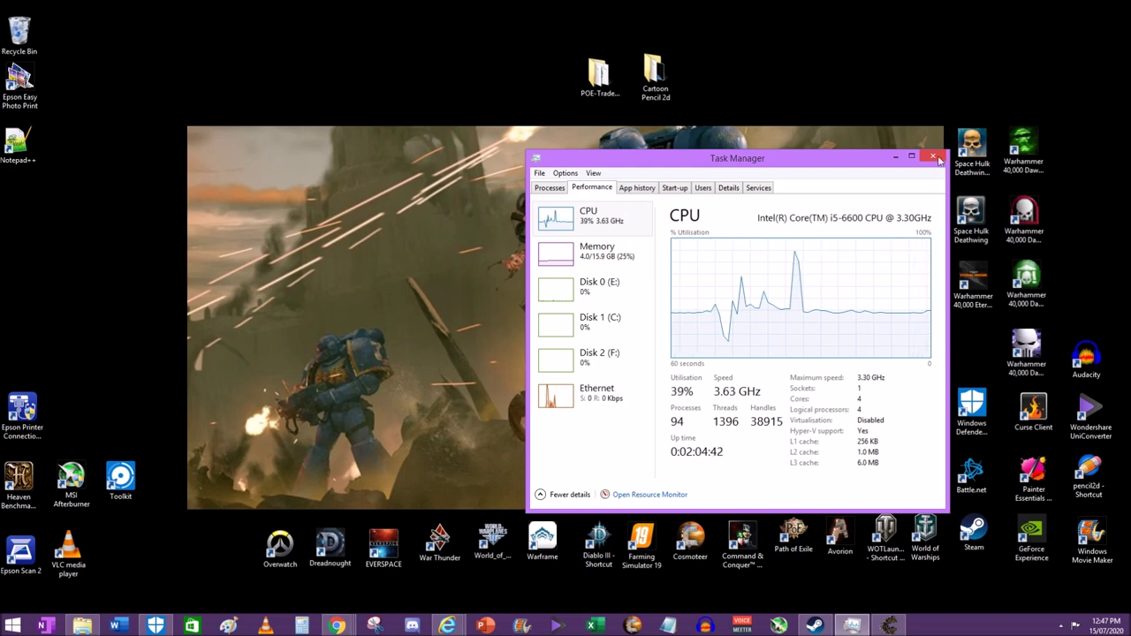
click(938, 159)
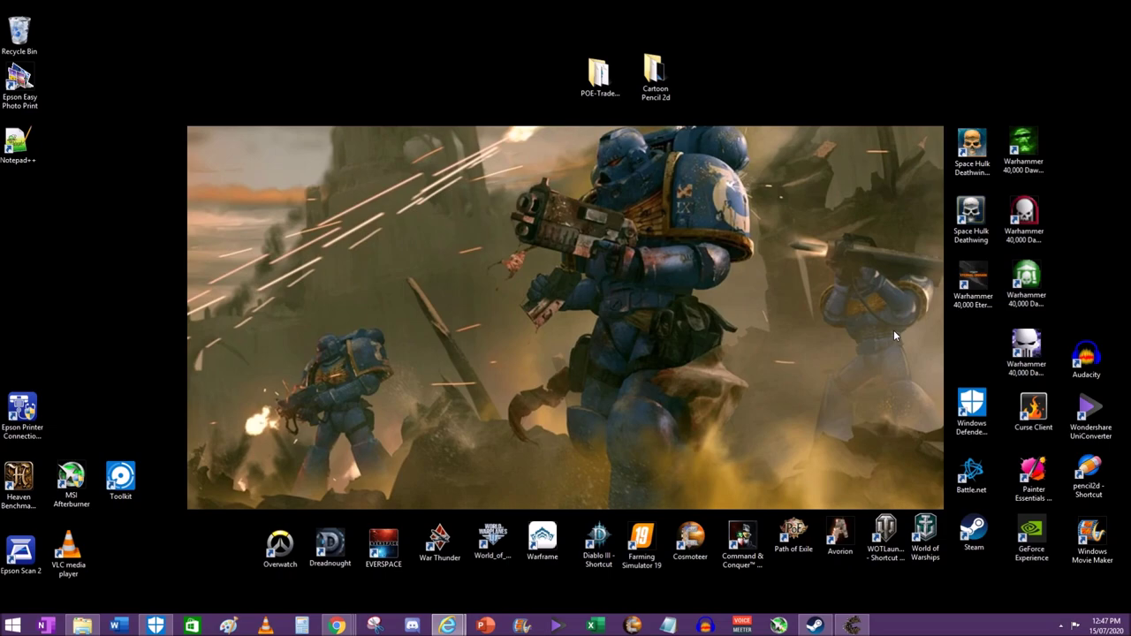
click(855, 626)
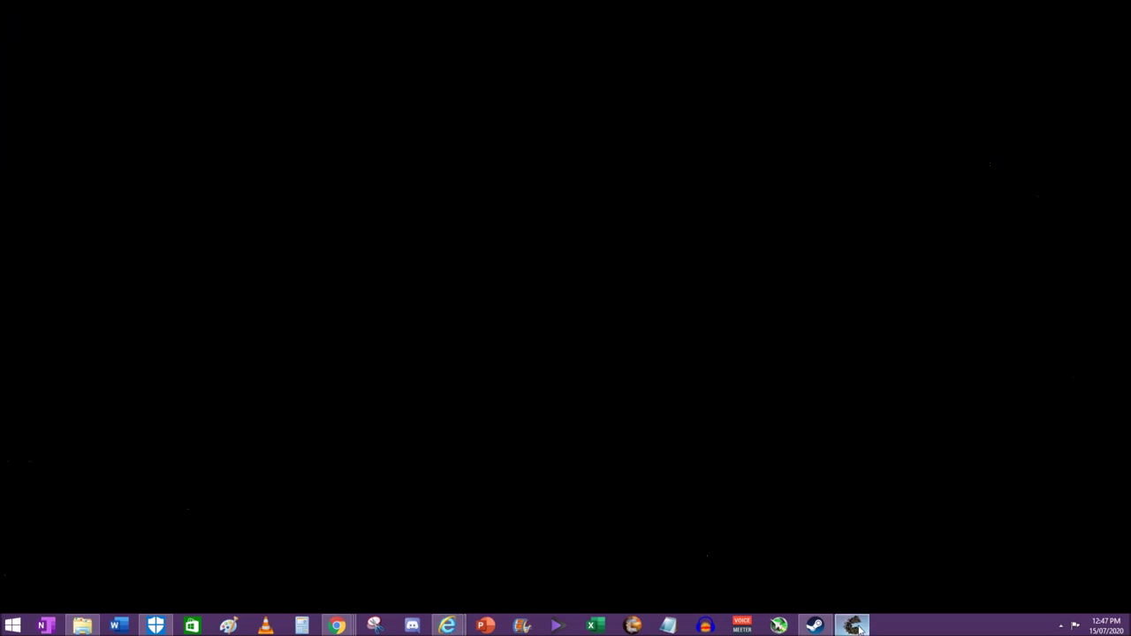